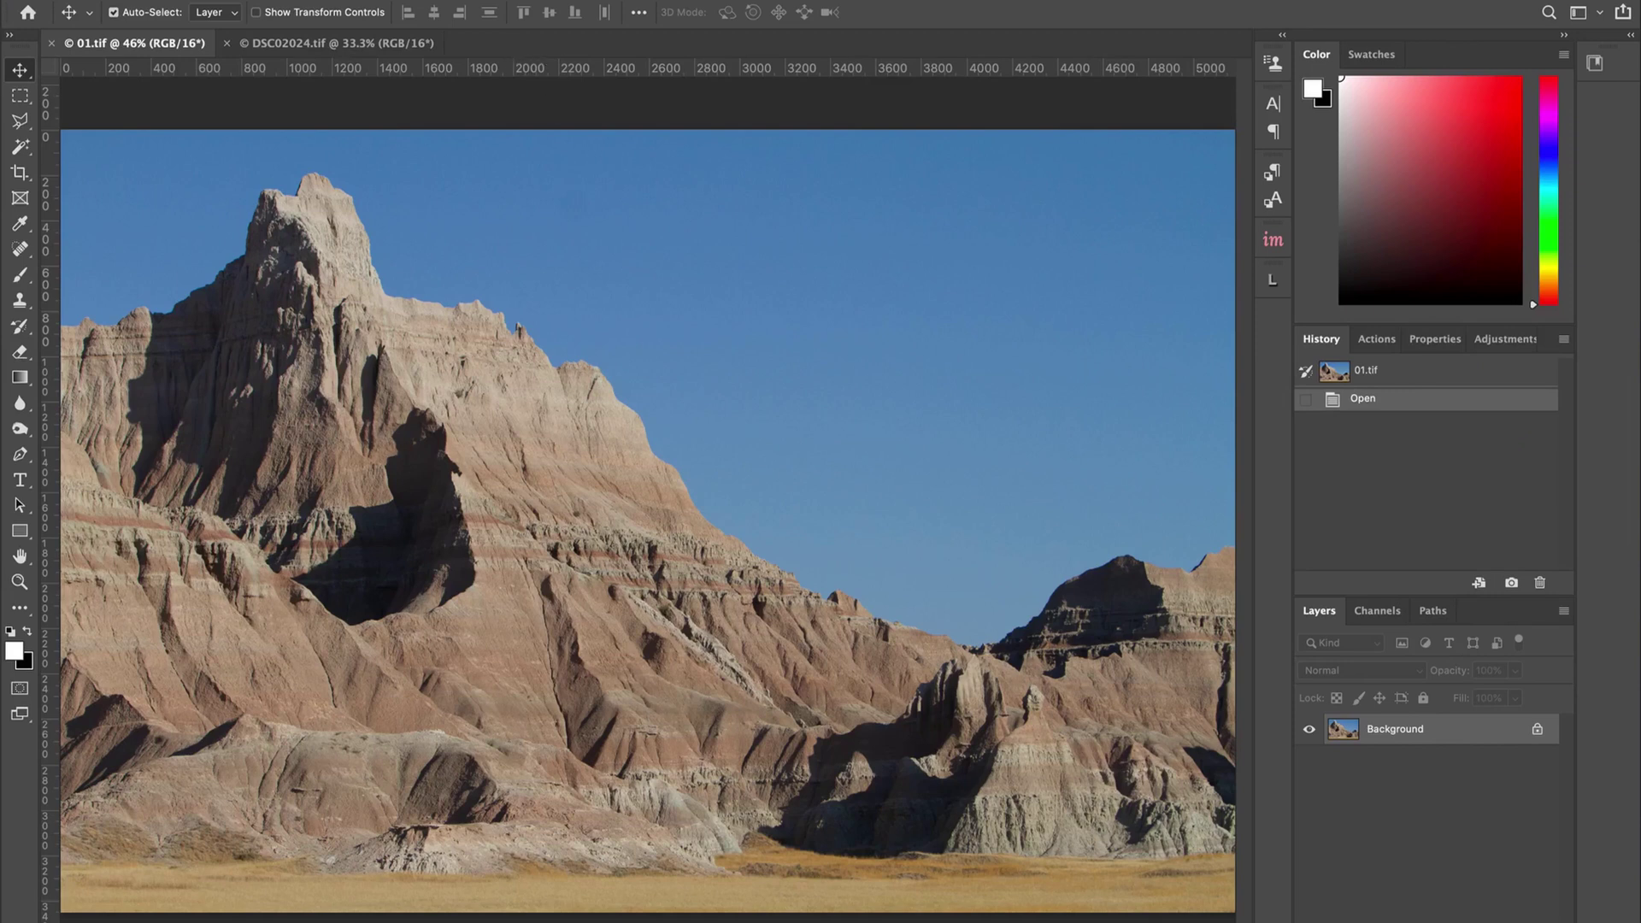
Start Sky Replacement on the badlands photo and pick the wispy streaked Blue Skies preset
left_click(202, 0)
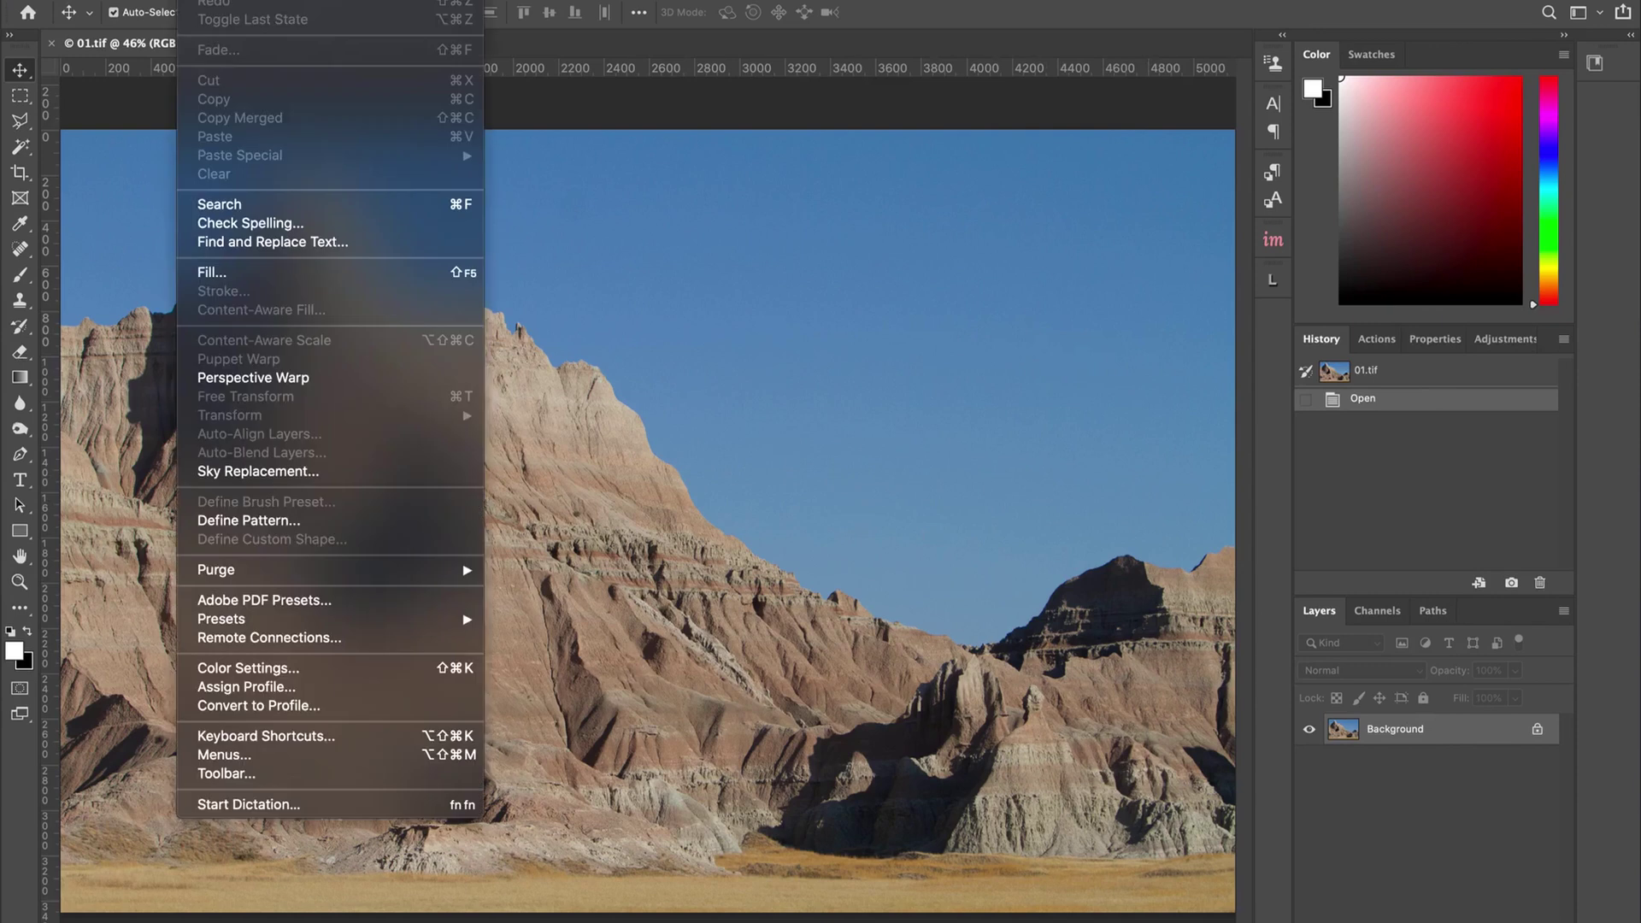
left_click(325, 472)
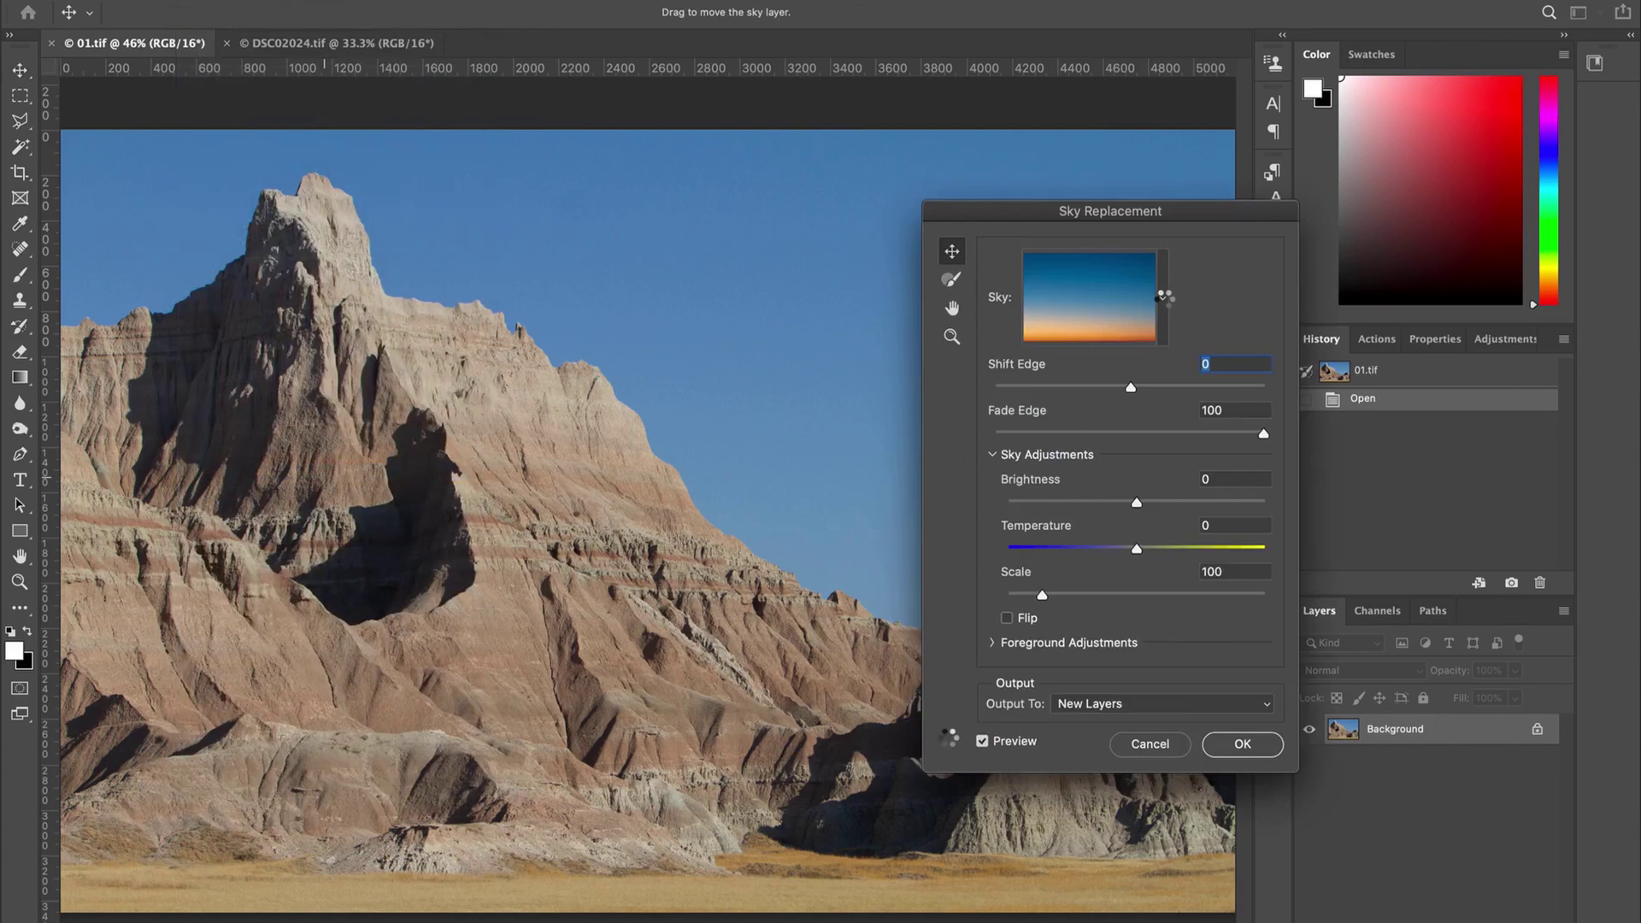
left_click(1163, 298)
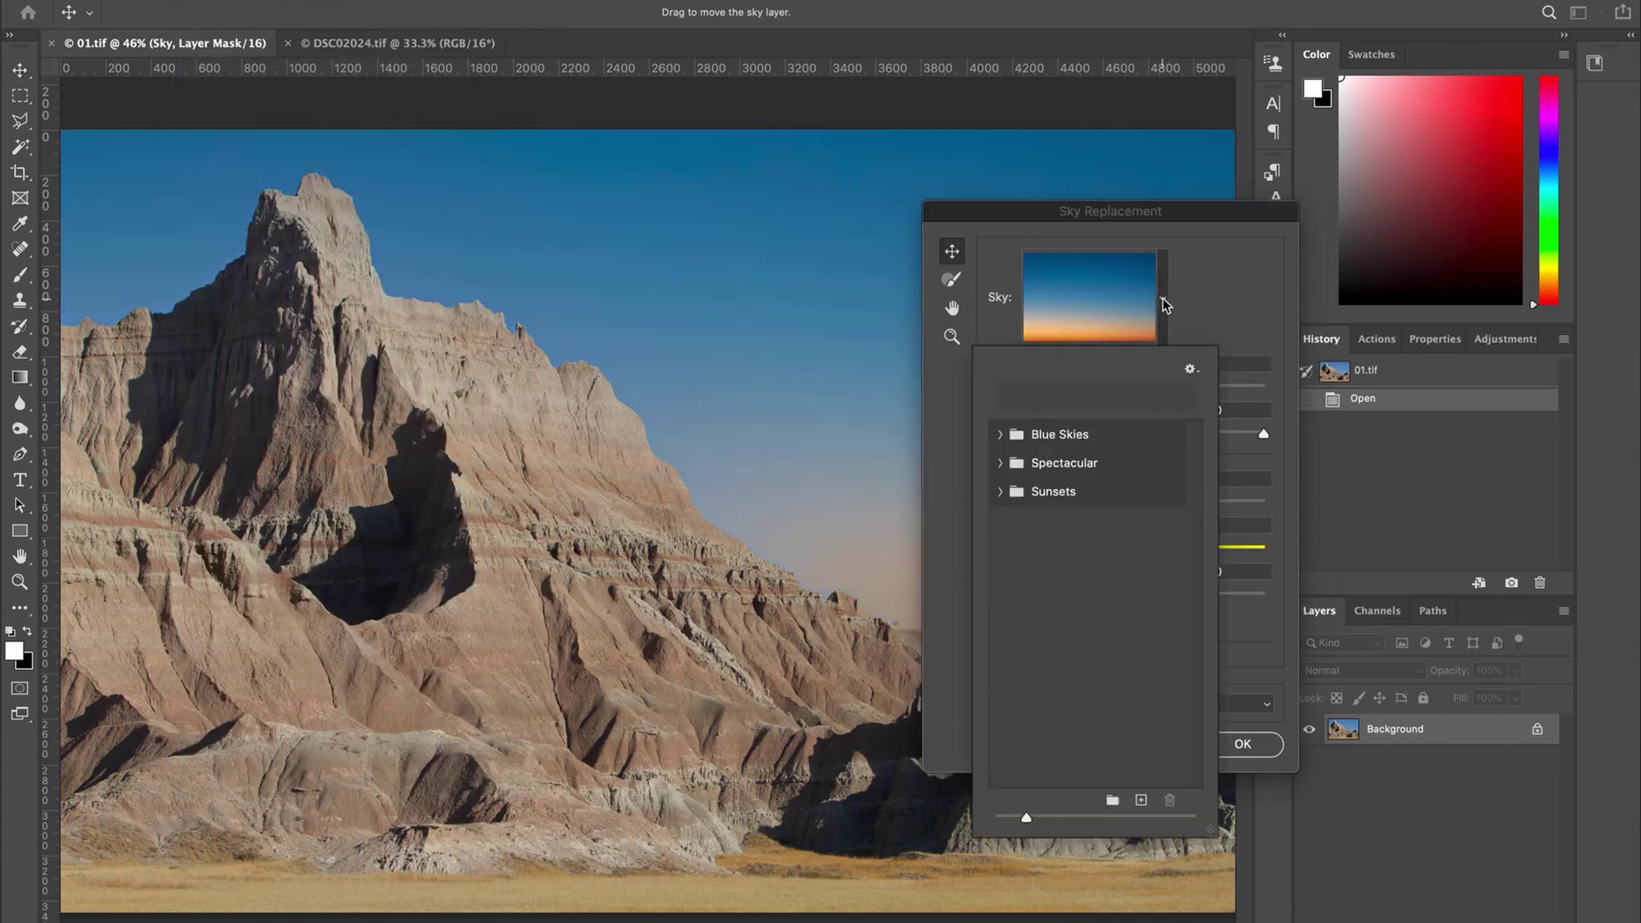
left_click(1000, 434)
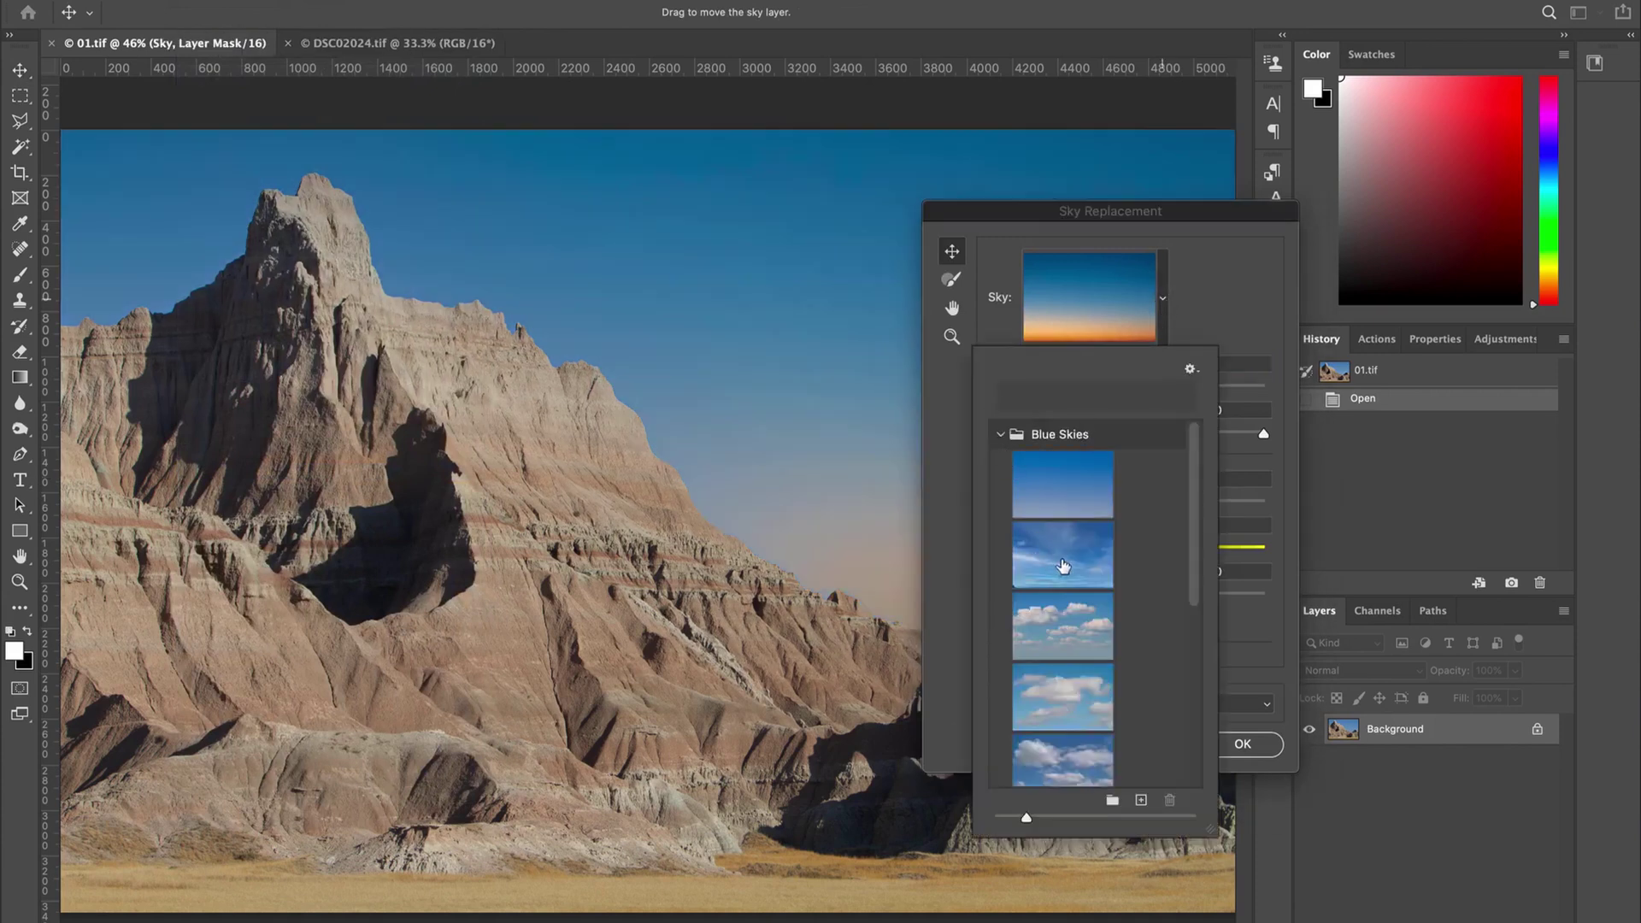
left_click(1056, 556)
left_click_drag(1045, 213, 1252, 220)
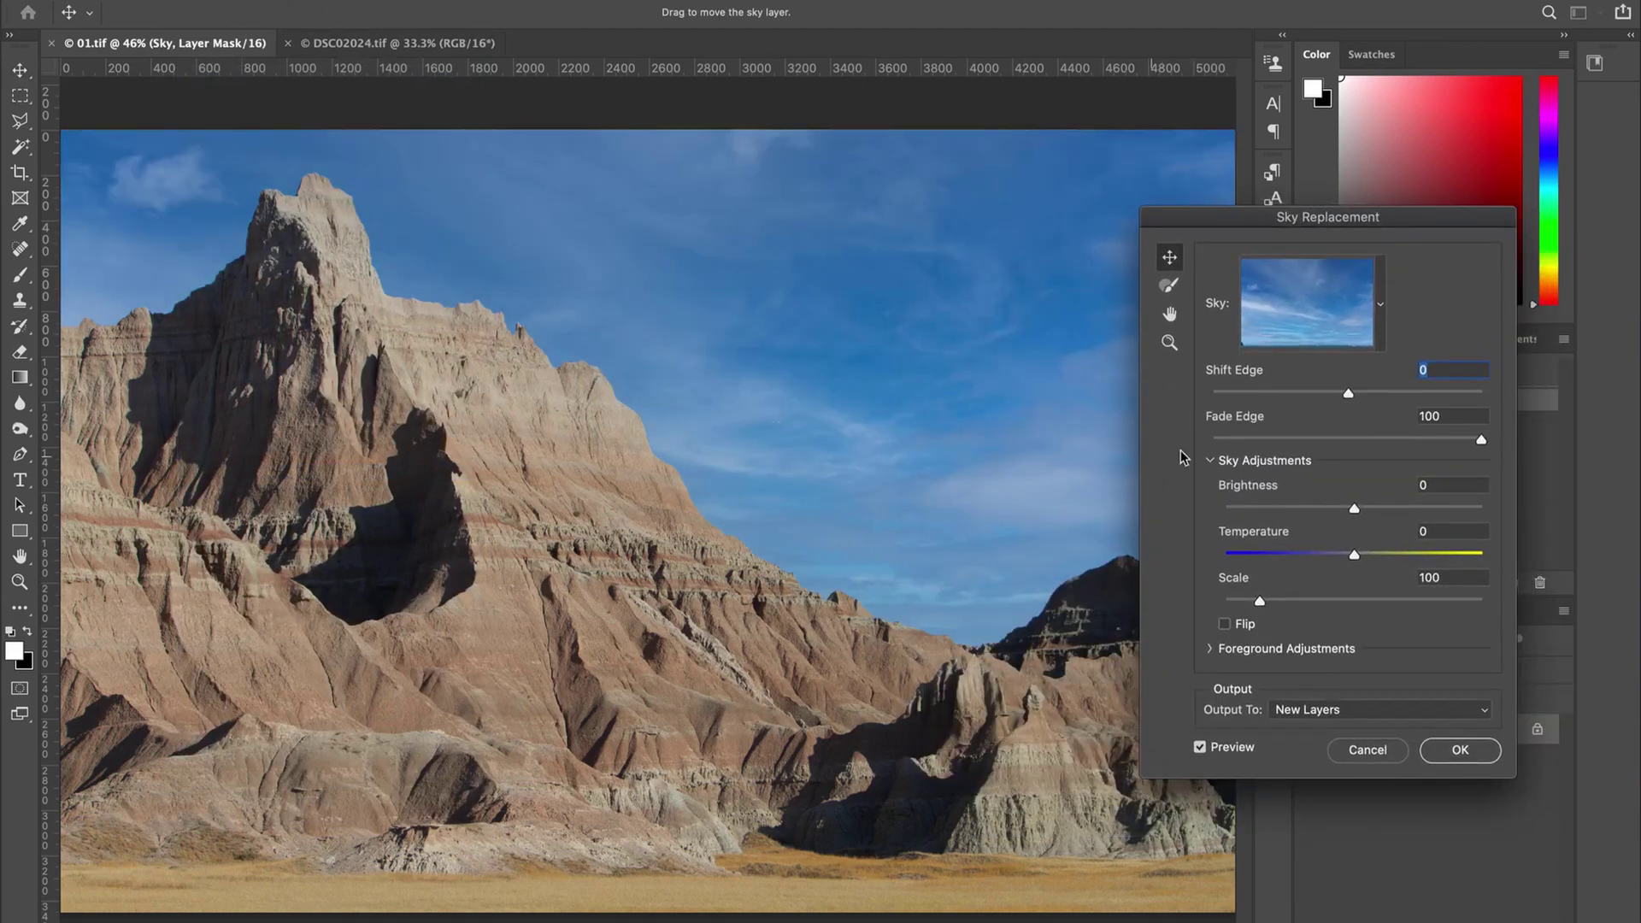
Preview the puffy white-cloud and dappled altocumulus presets, then return to the wispy streaked sky
left_click(1380, 304)
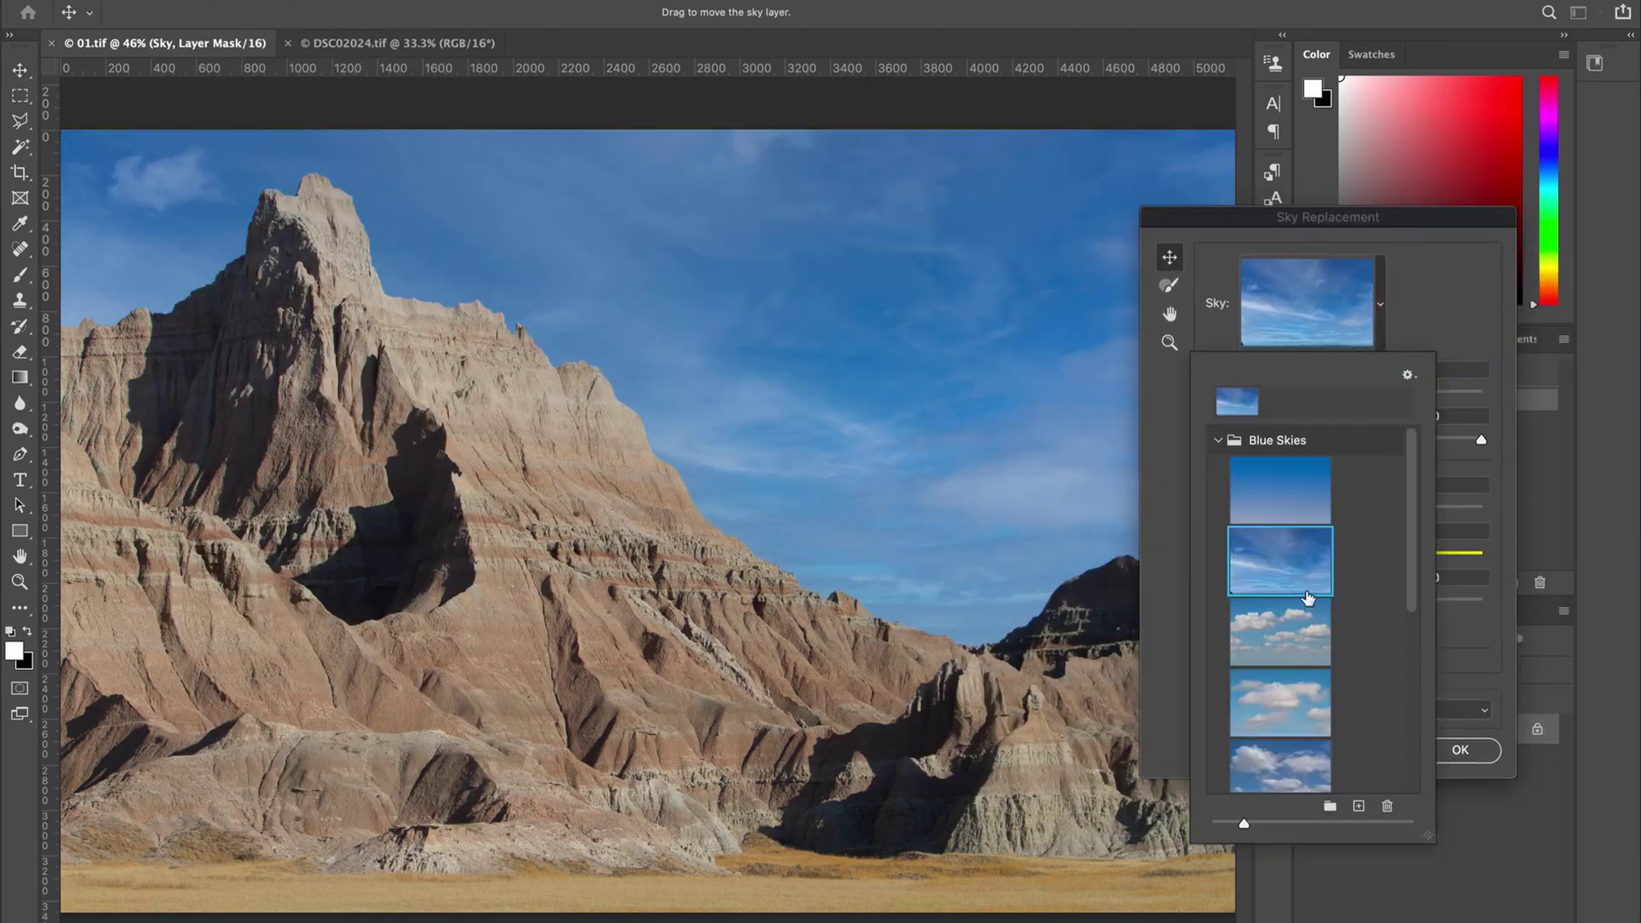
scroll(1306, 593, "down", 3)
left_click(1295, 492)
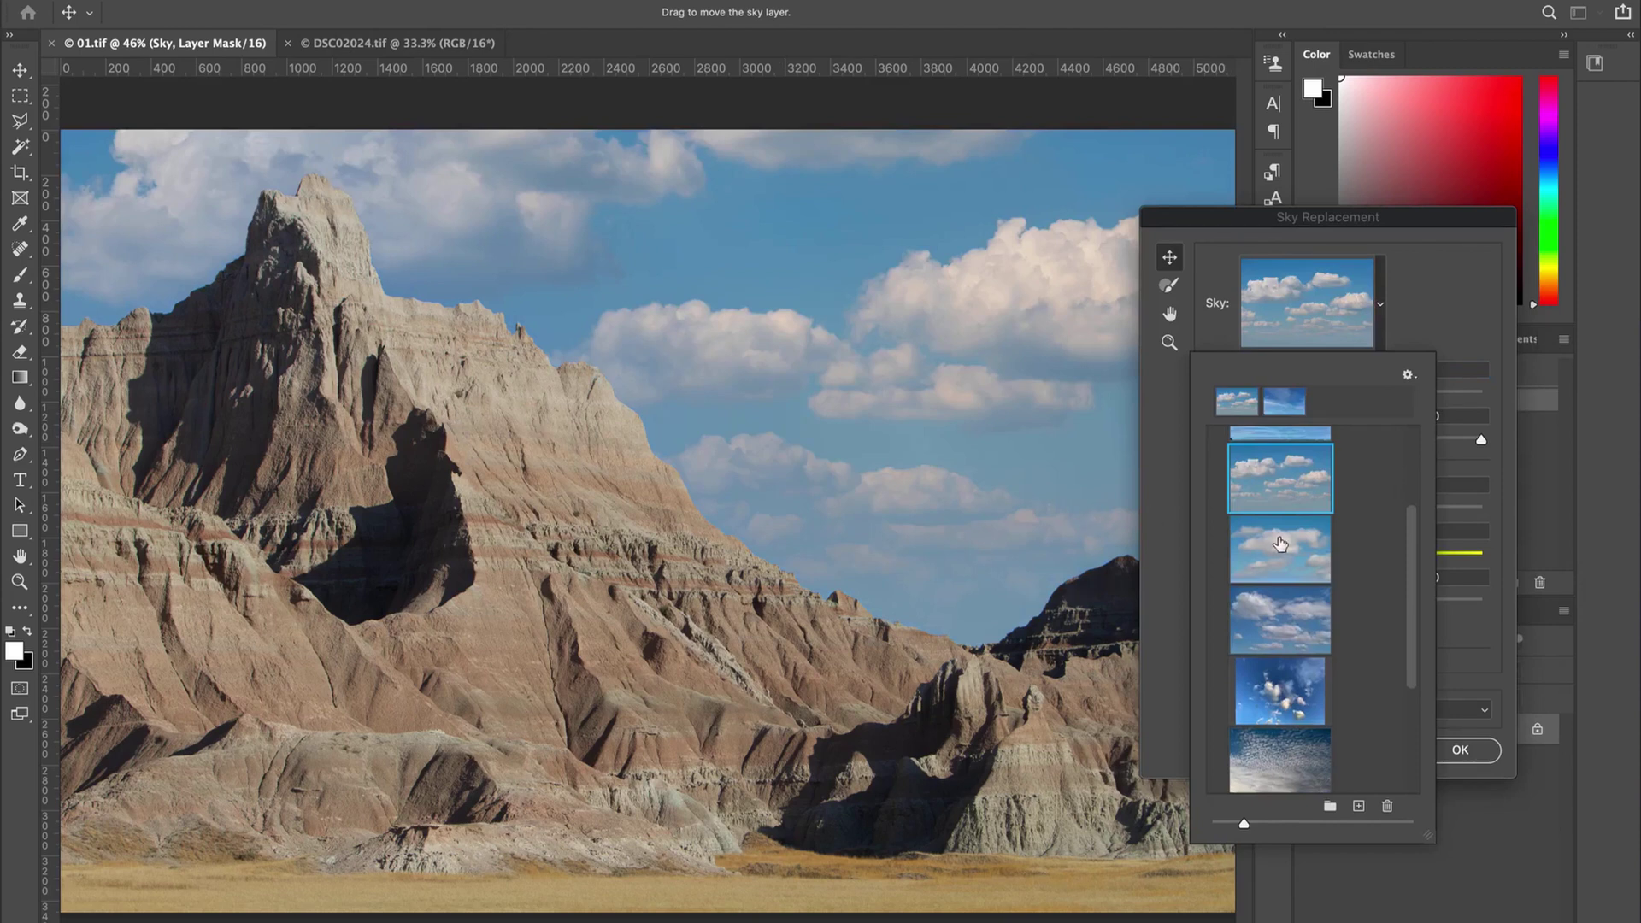
scroll(1279, 544, "down", 3)
left_click(1279, 568)
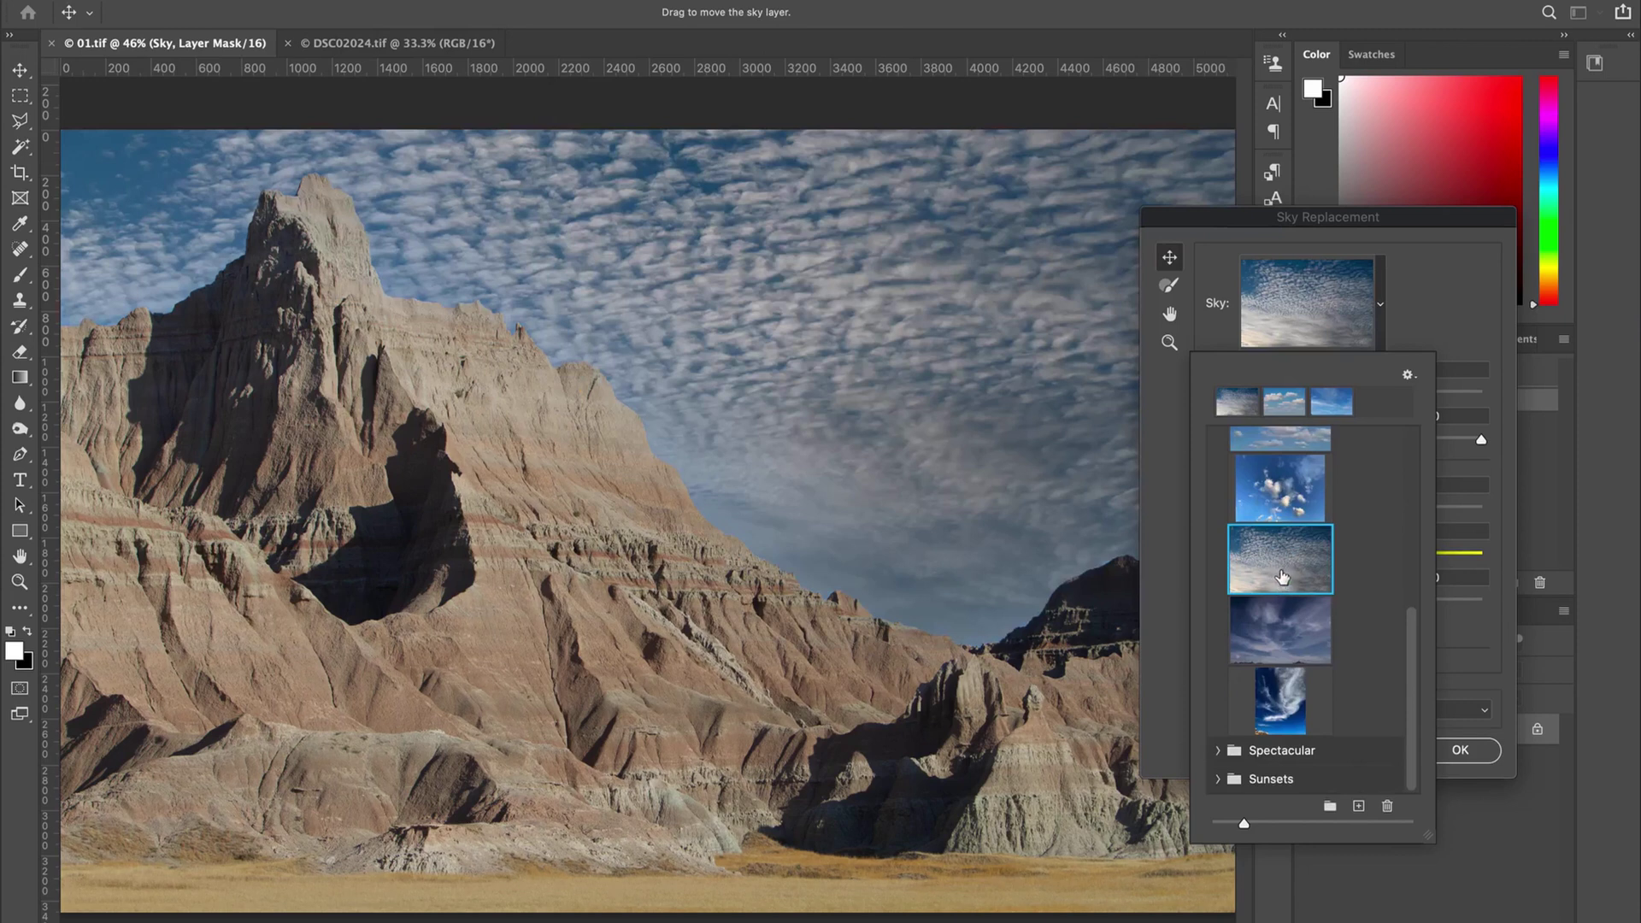
scroll(1295, 534, "up", 10)
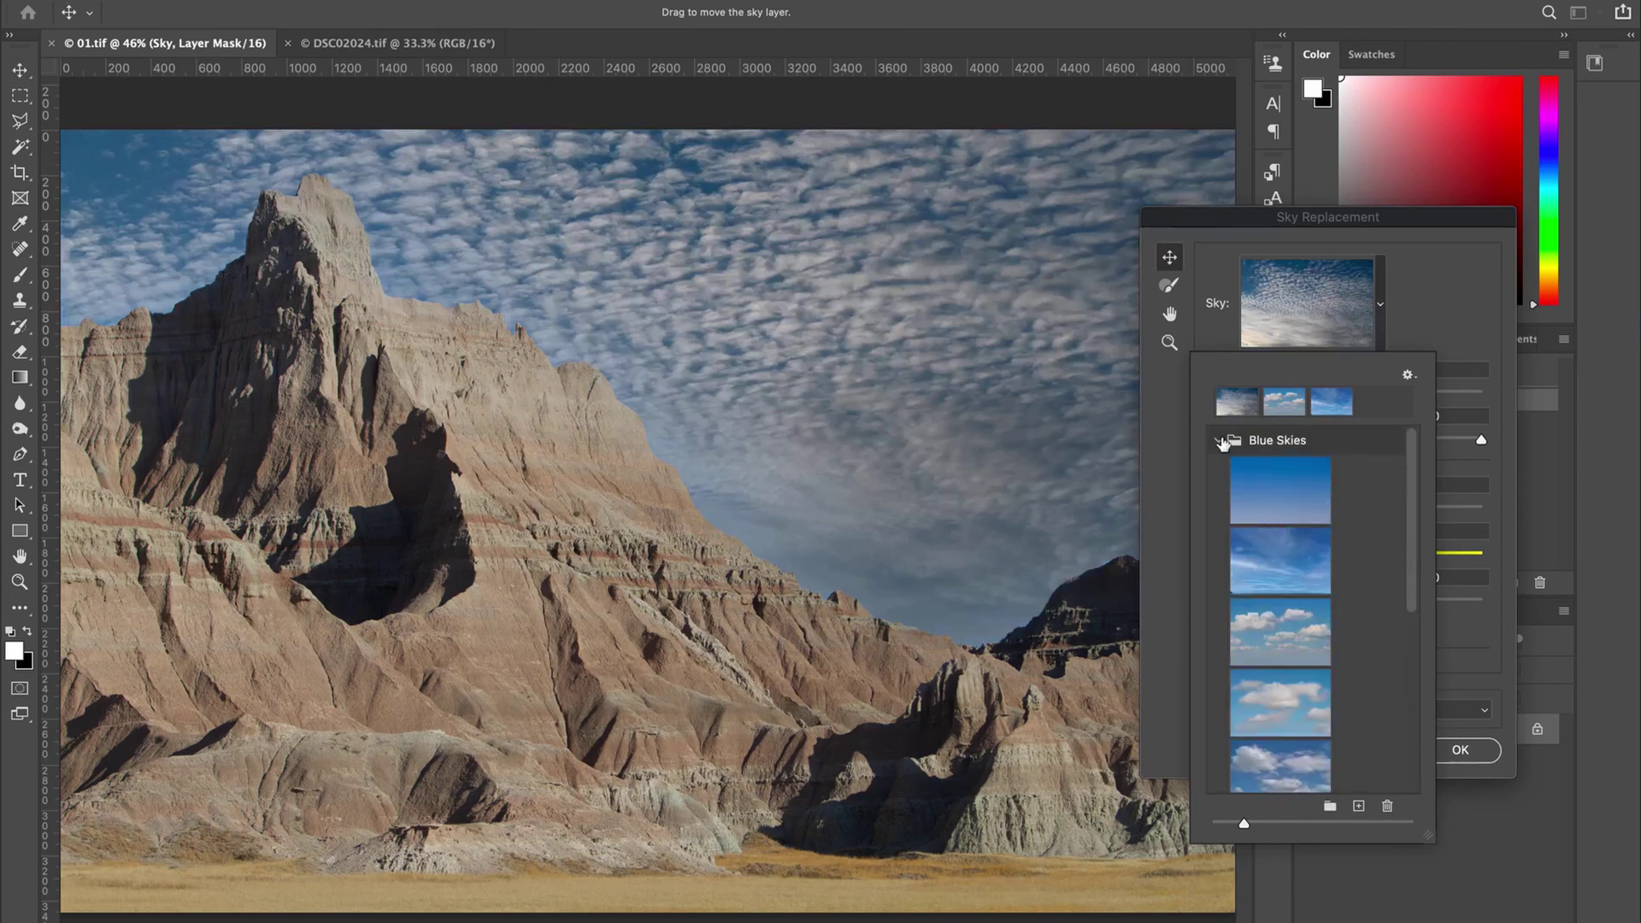
left_click(1220, 441)
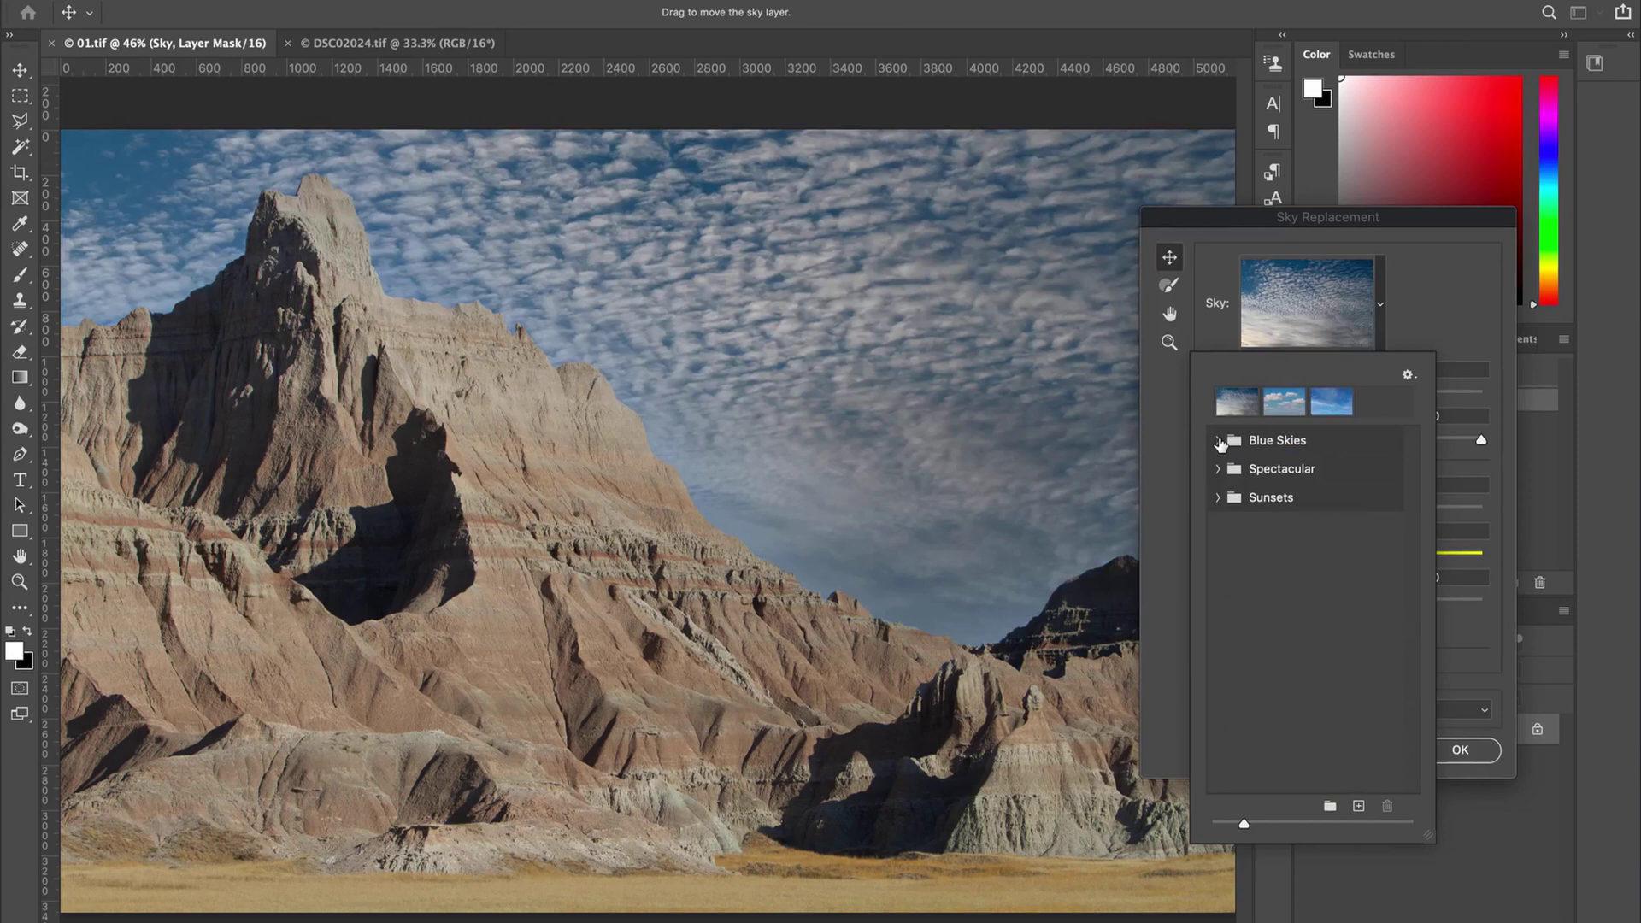
left_click(1220, 441)
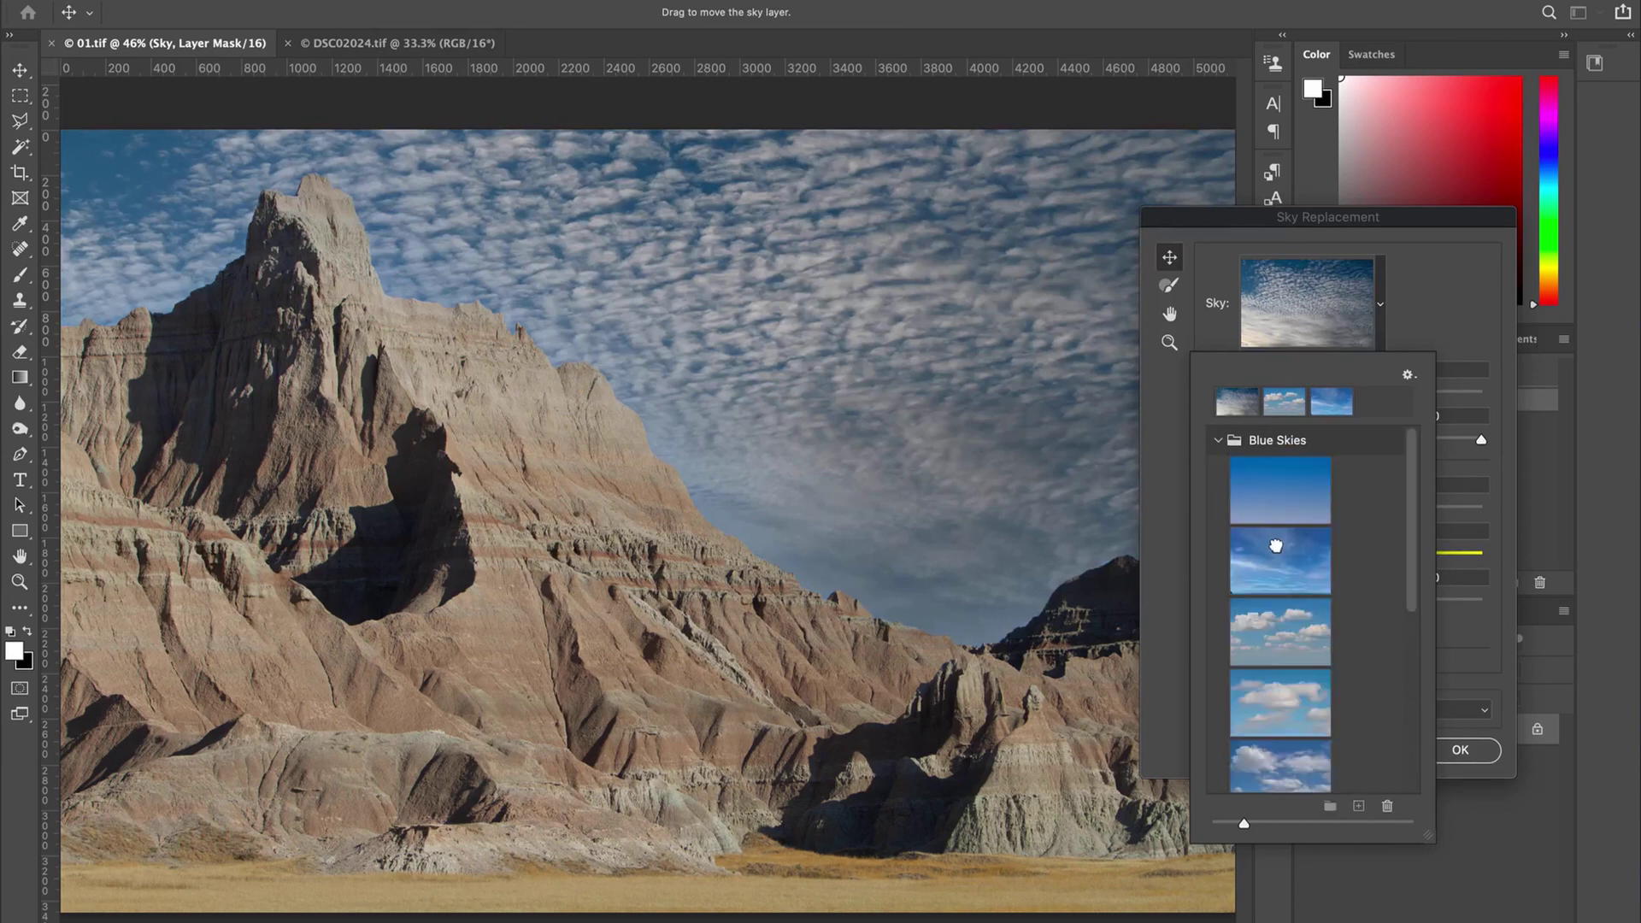
left_click(1277, 552)
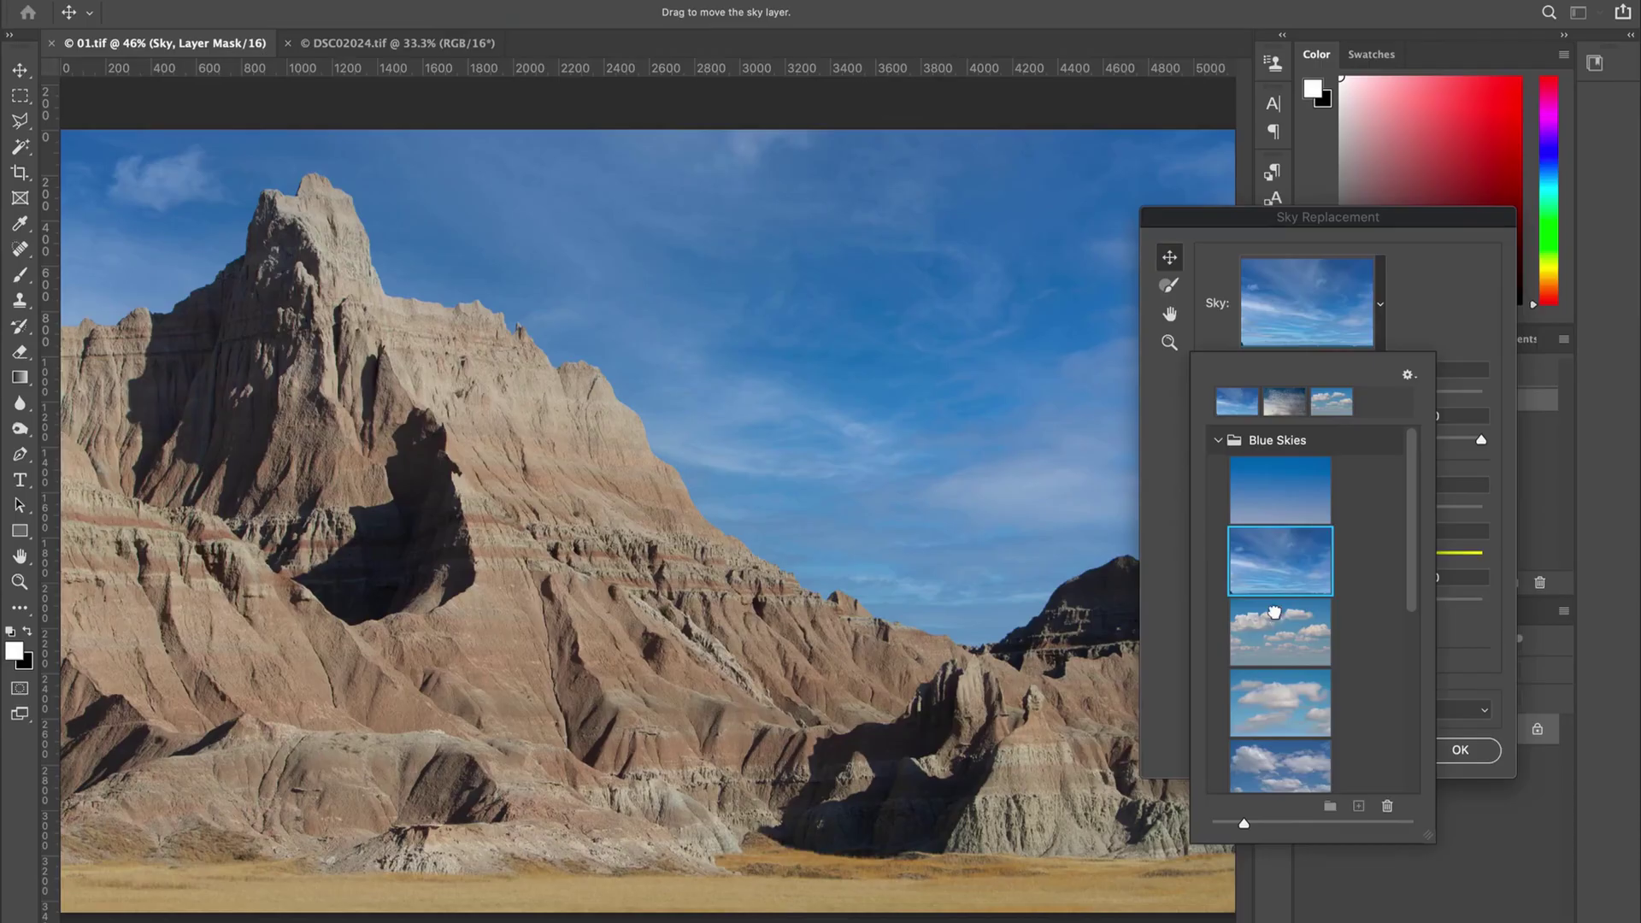
Switch the replacement sky to the puffy white-cloud Blue Skies preset
left_click(1273, 612)
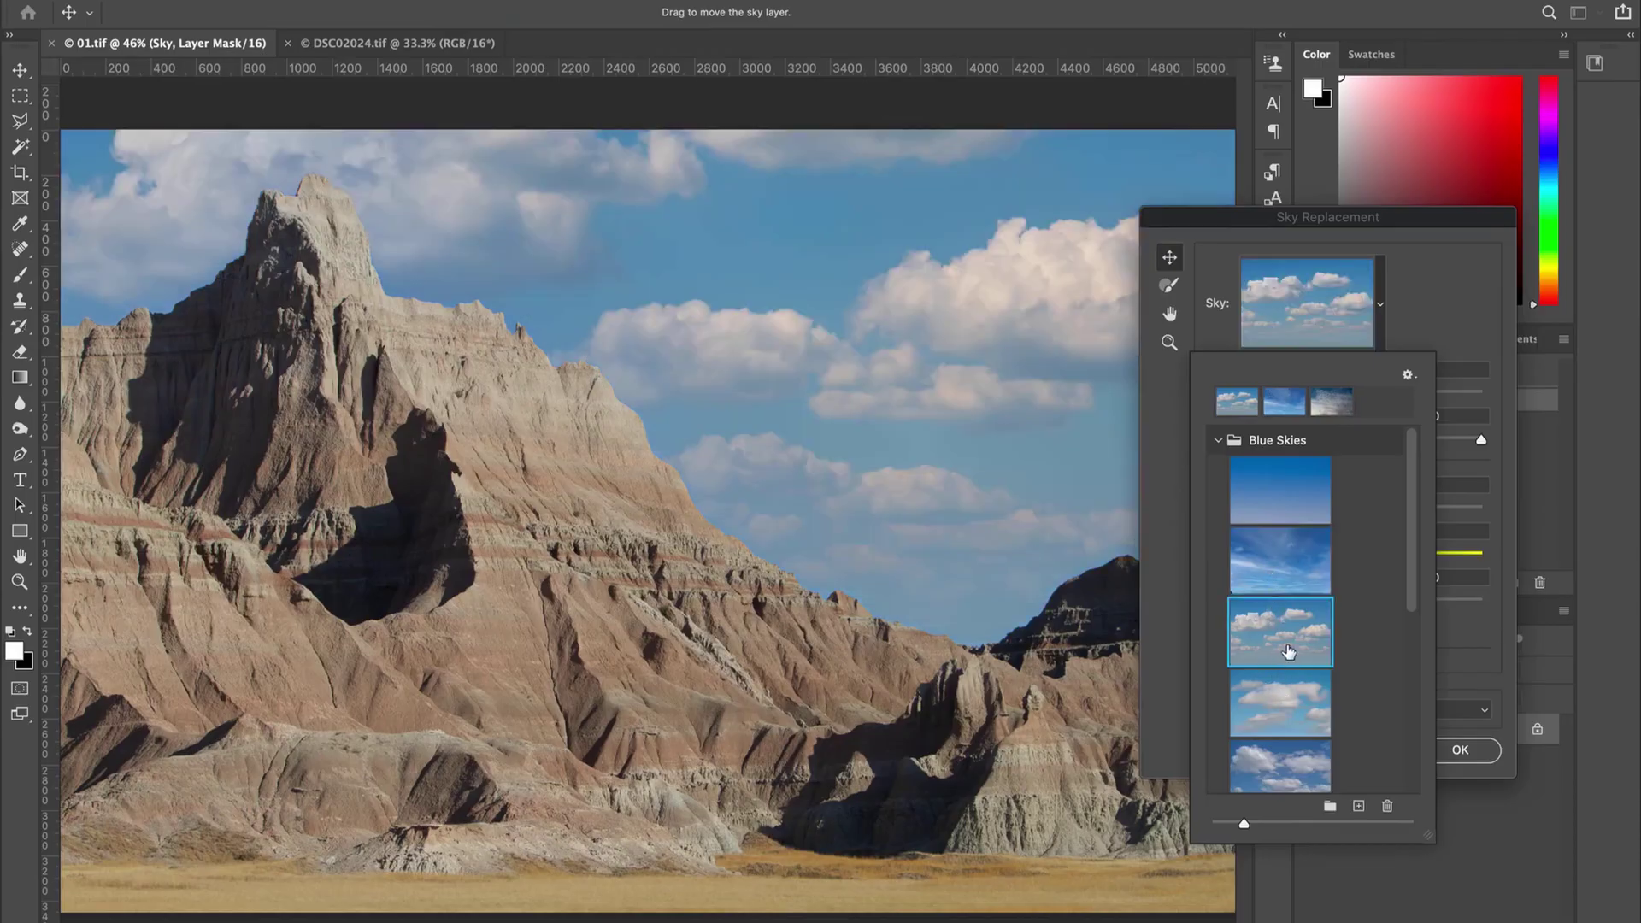
Enlarge the sky preset thumbnails and browser, then scroll through the Blue Skies, Spectacular and Sunsets groups
left_click_drag(1246, 823, 1286, 822)
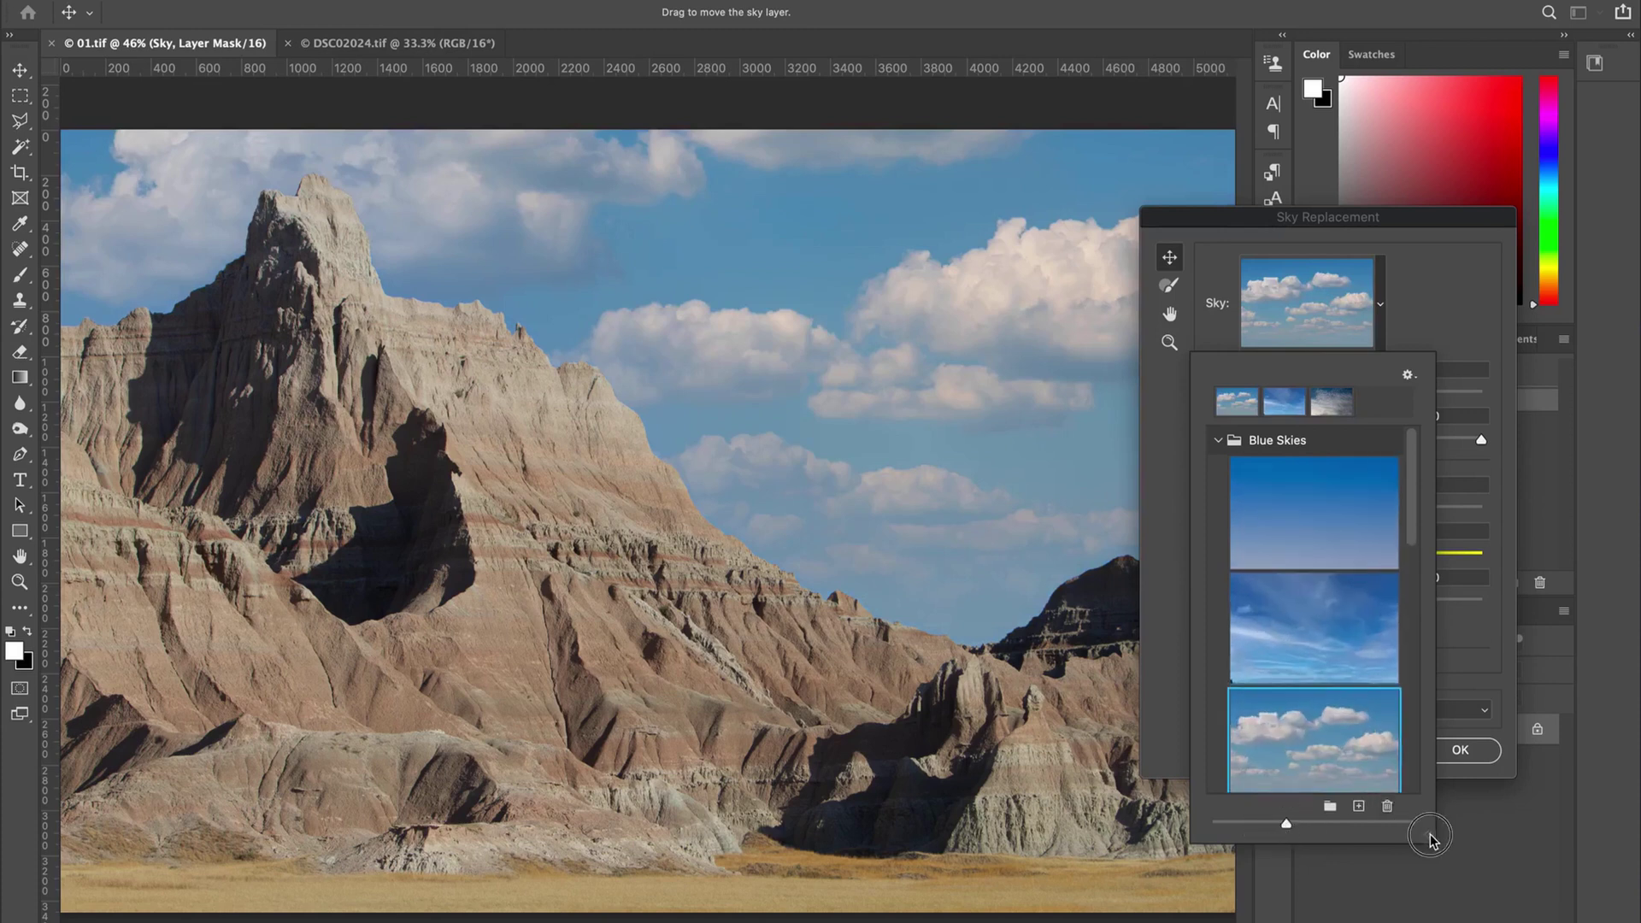
left_click_drag(1429, 836, 1586, 877)
left_click_drag(1441, 217, 1014, 80)
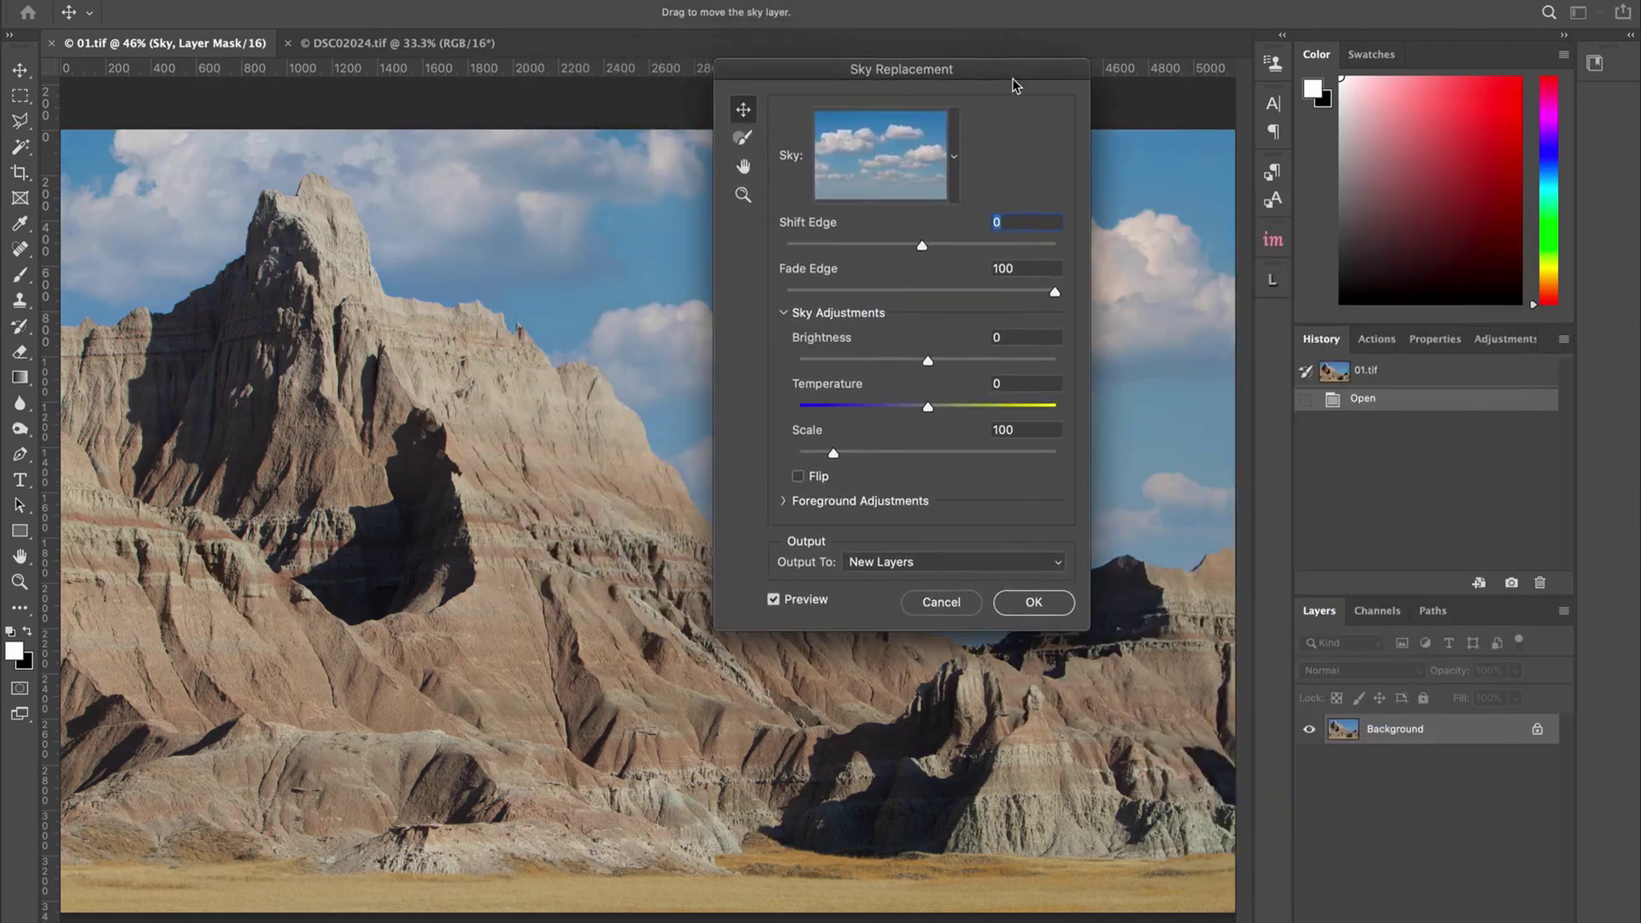
left_click(953, 162)
left_click_drag(1103, 764, 1334, 879)
scroll(1015, 632, "down", 4)
scroll(1015, 632, "down", 2)
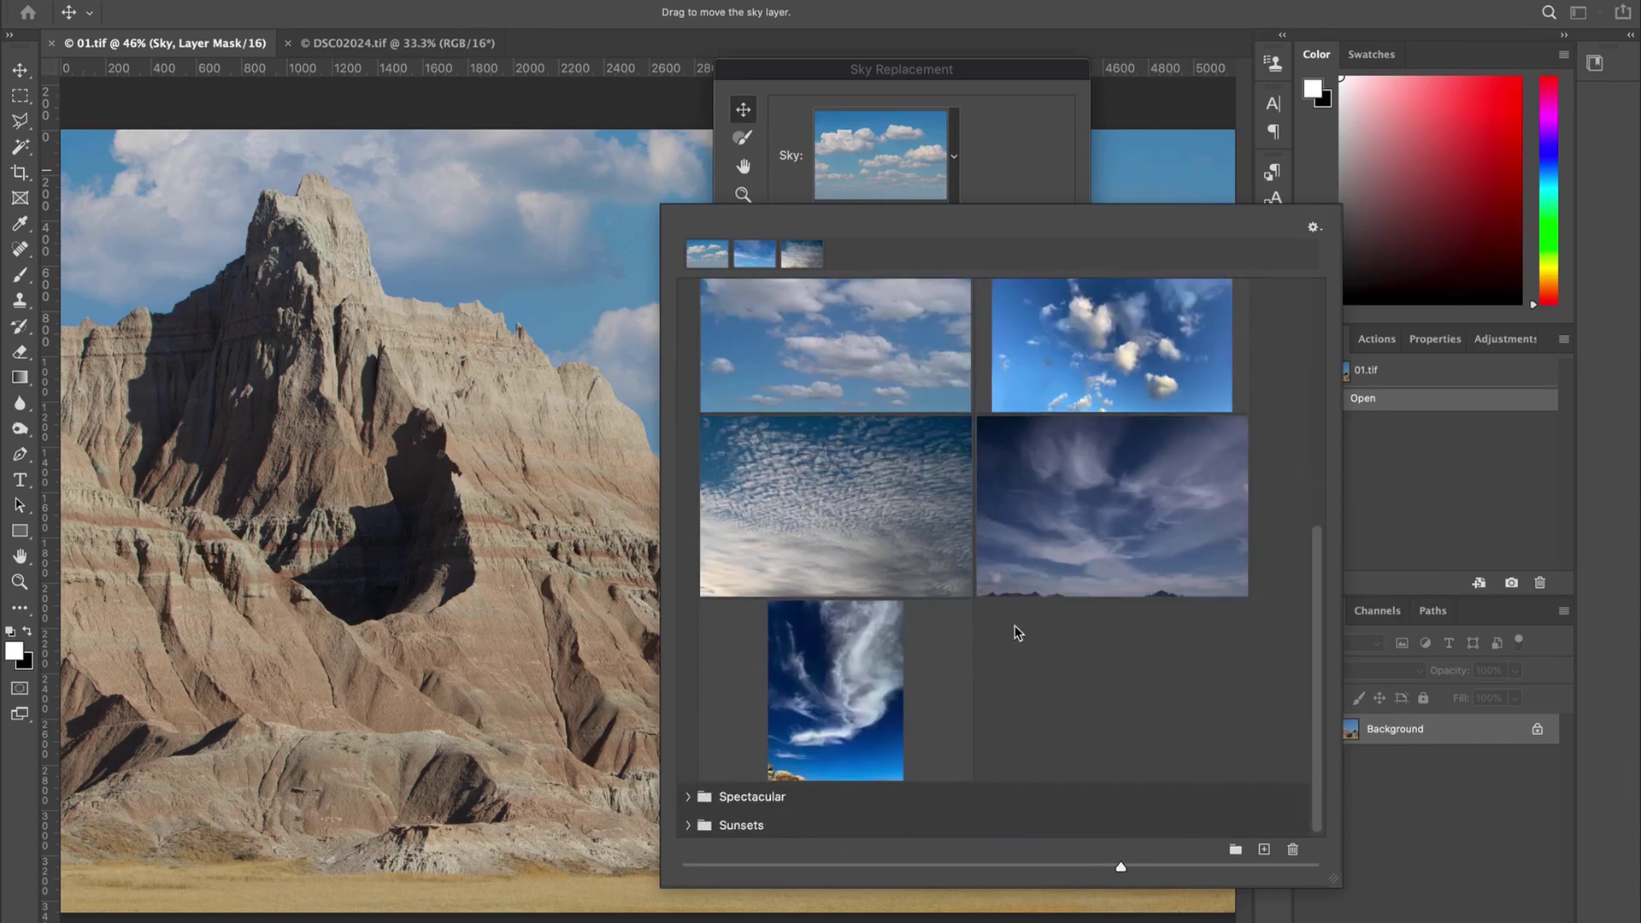
scroll(1032, 619, "up", 6)
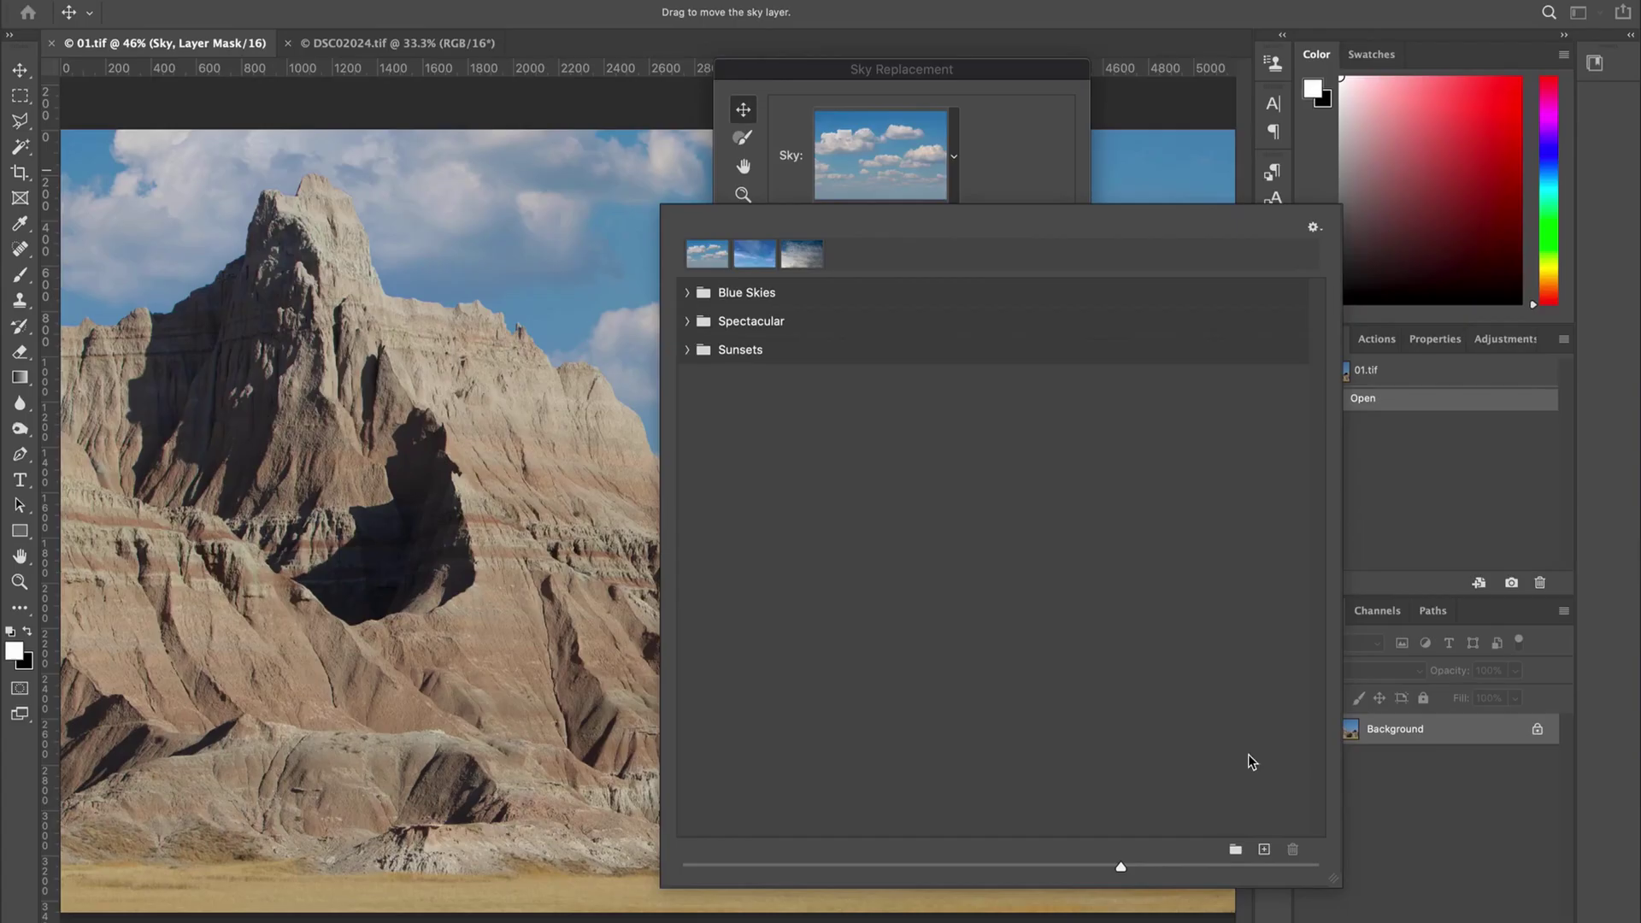
Create a new sky preset group named Panos
left_click(1236, 851)
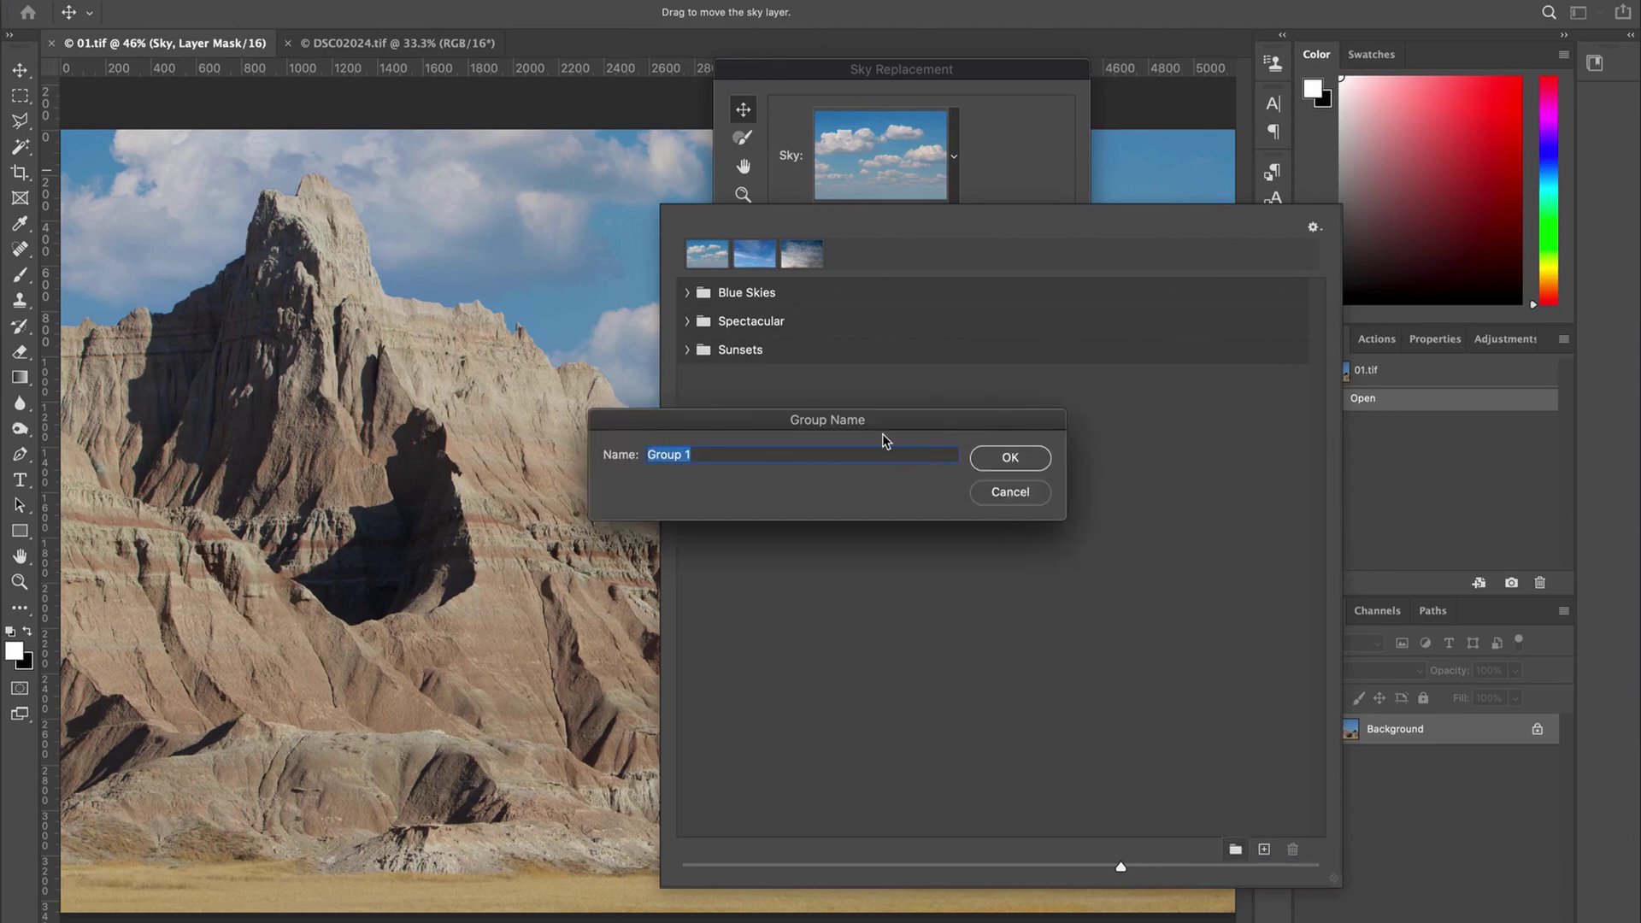
type("Panos")
key("Return")
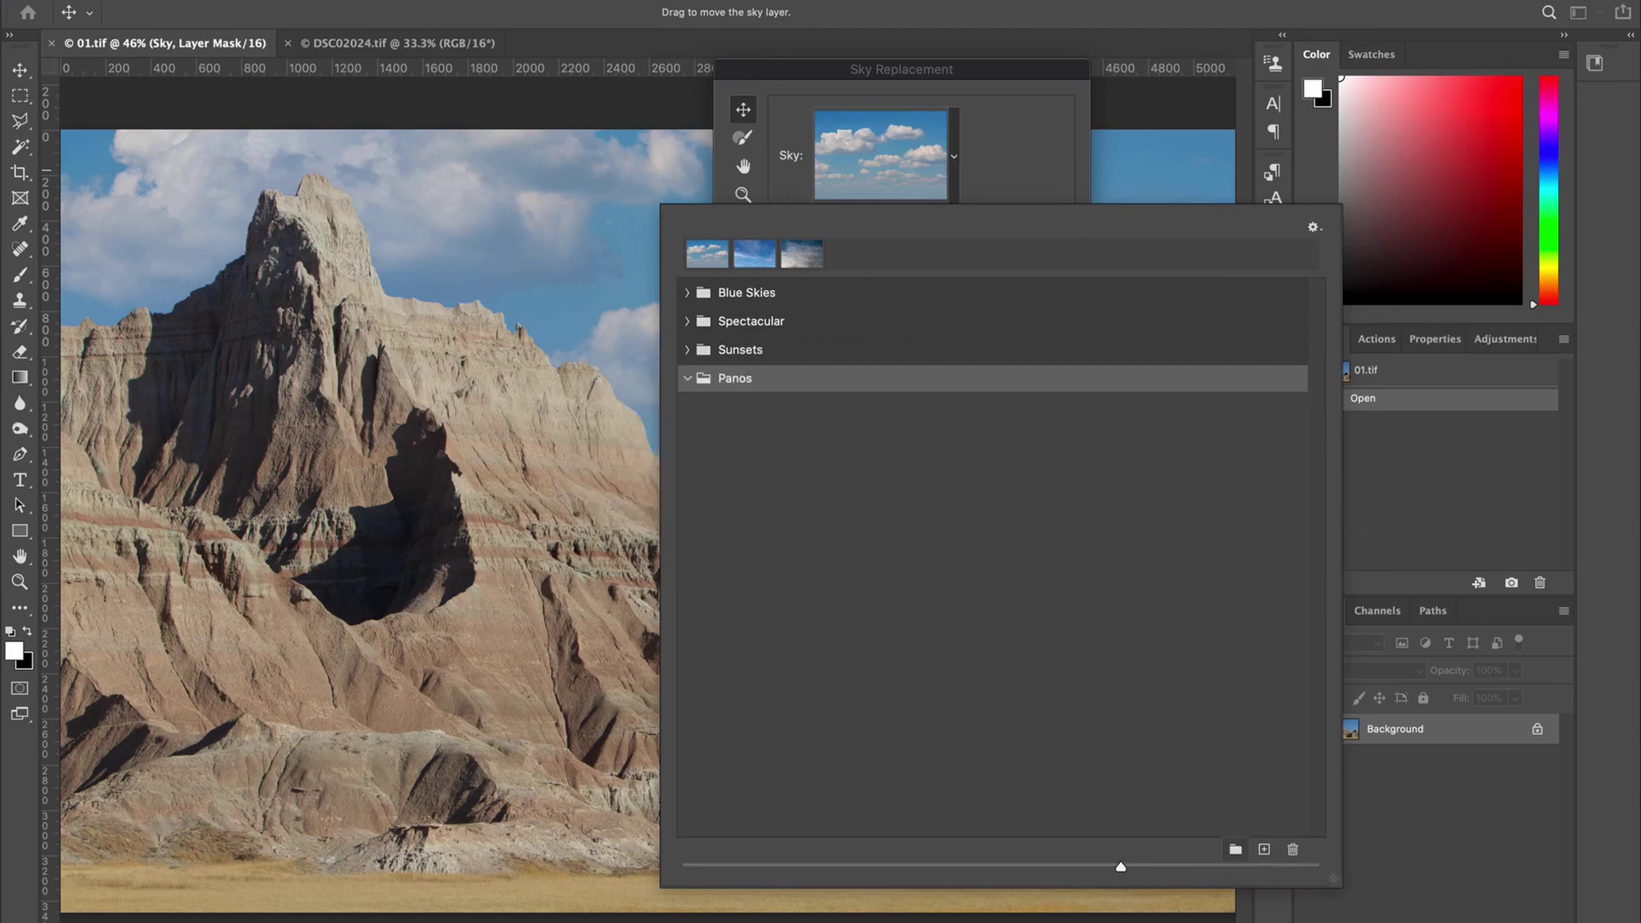
Import Spring Evening - 001.jpg as a new sky in the Panos group
left_click(1261, 852)
left_click(690, 291)
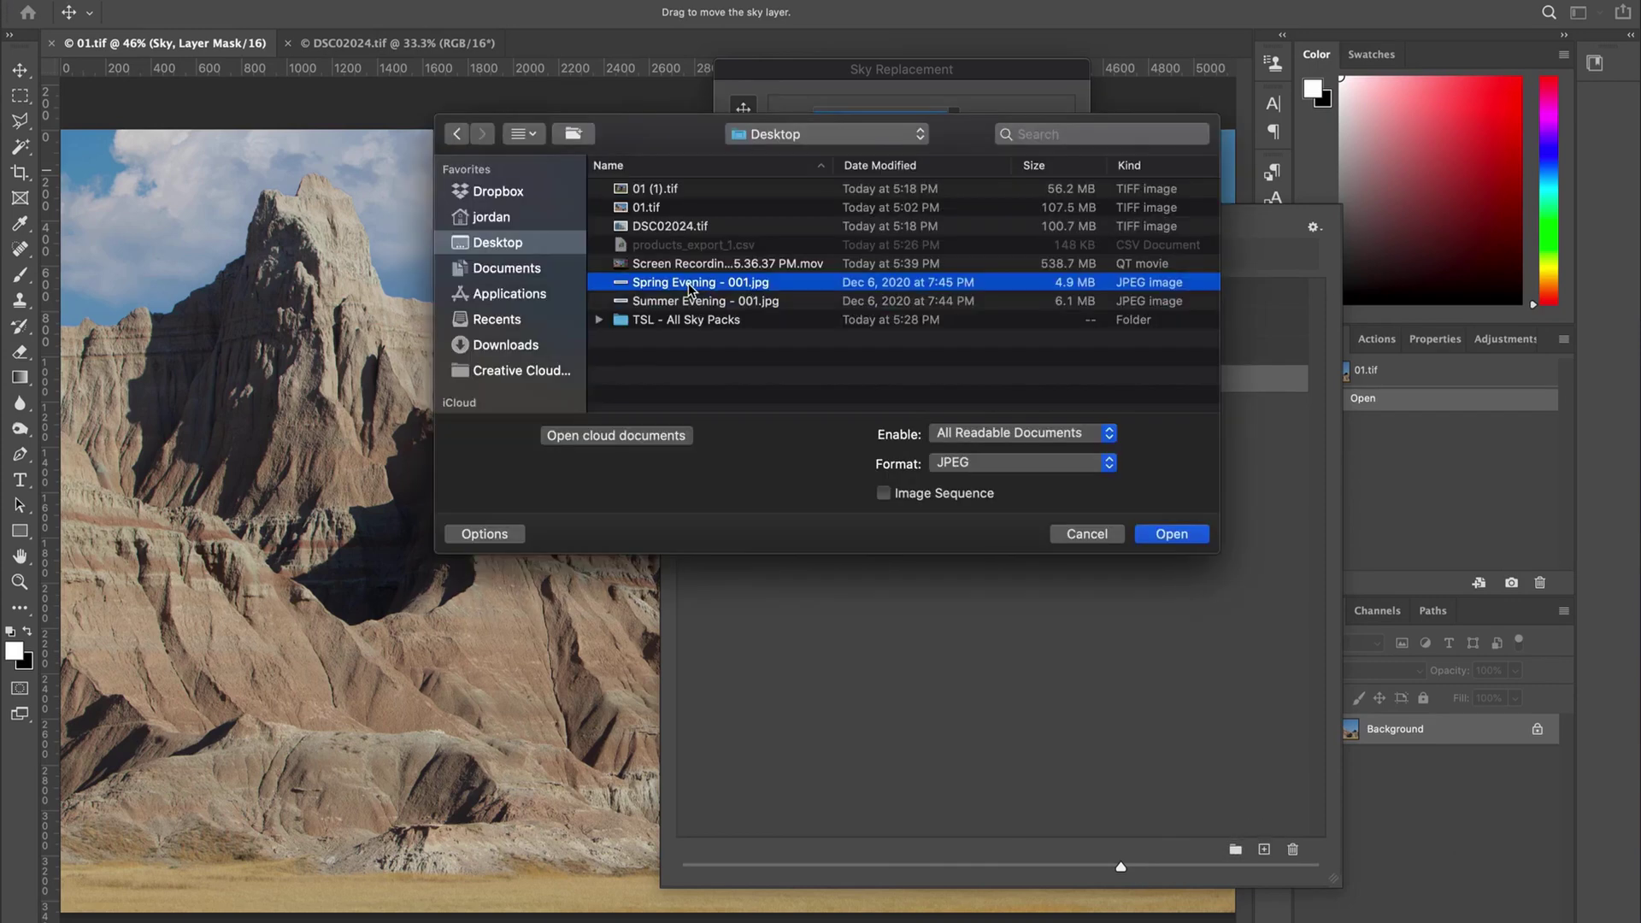
double_click(691, 290)
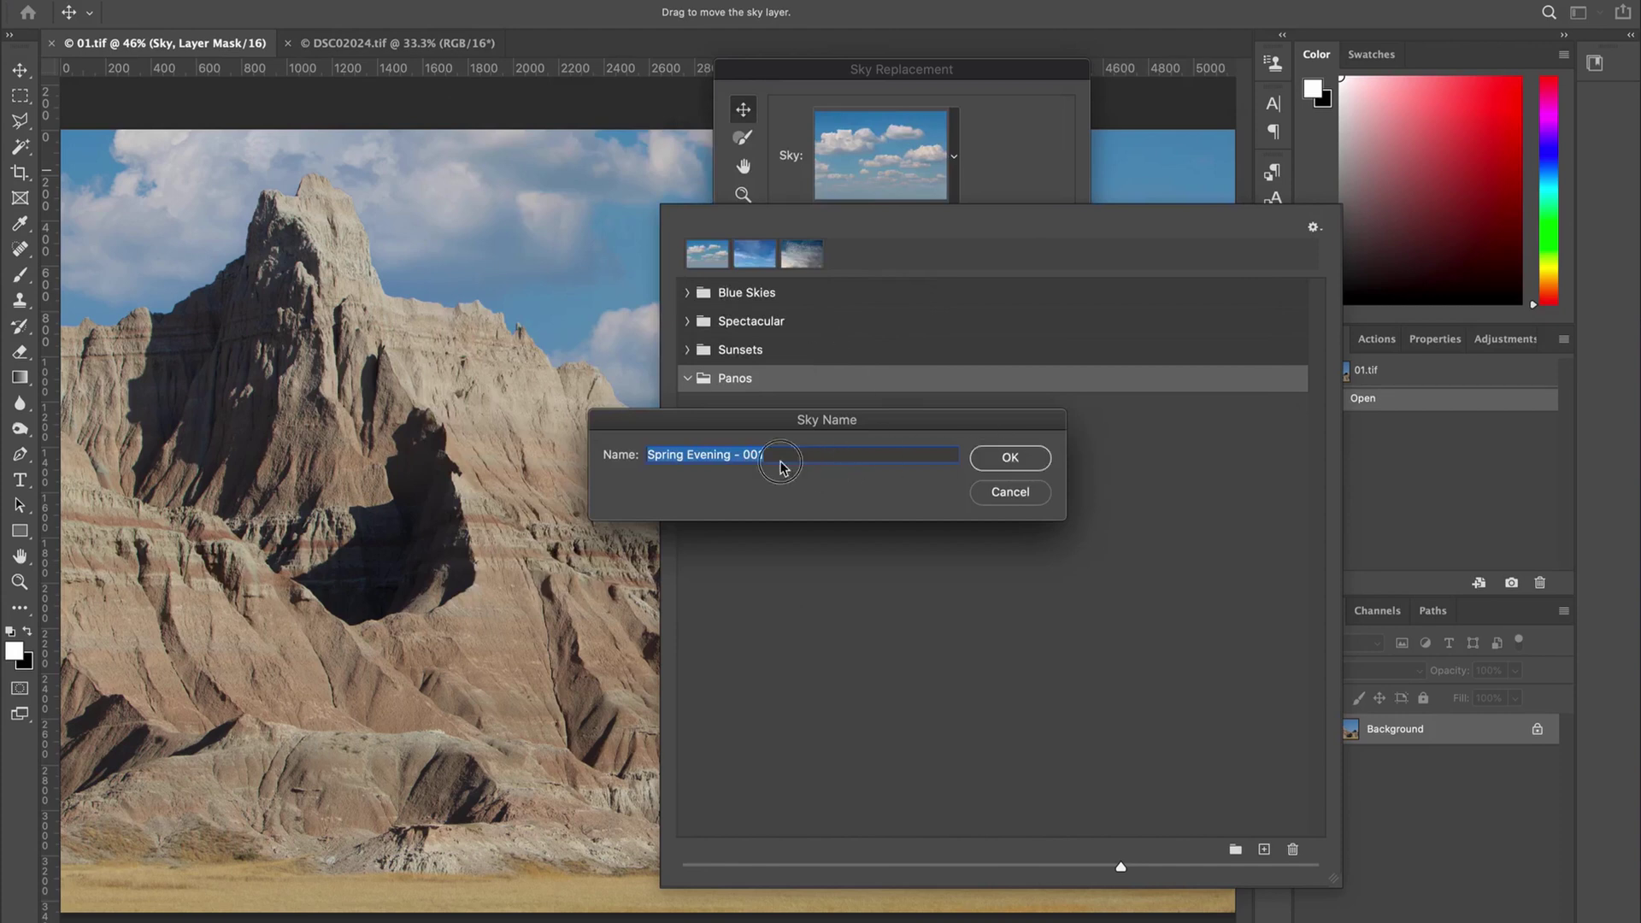
left_click(1008, 459)
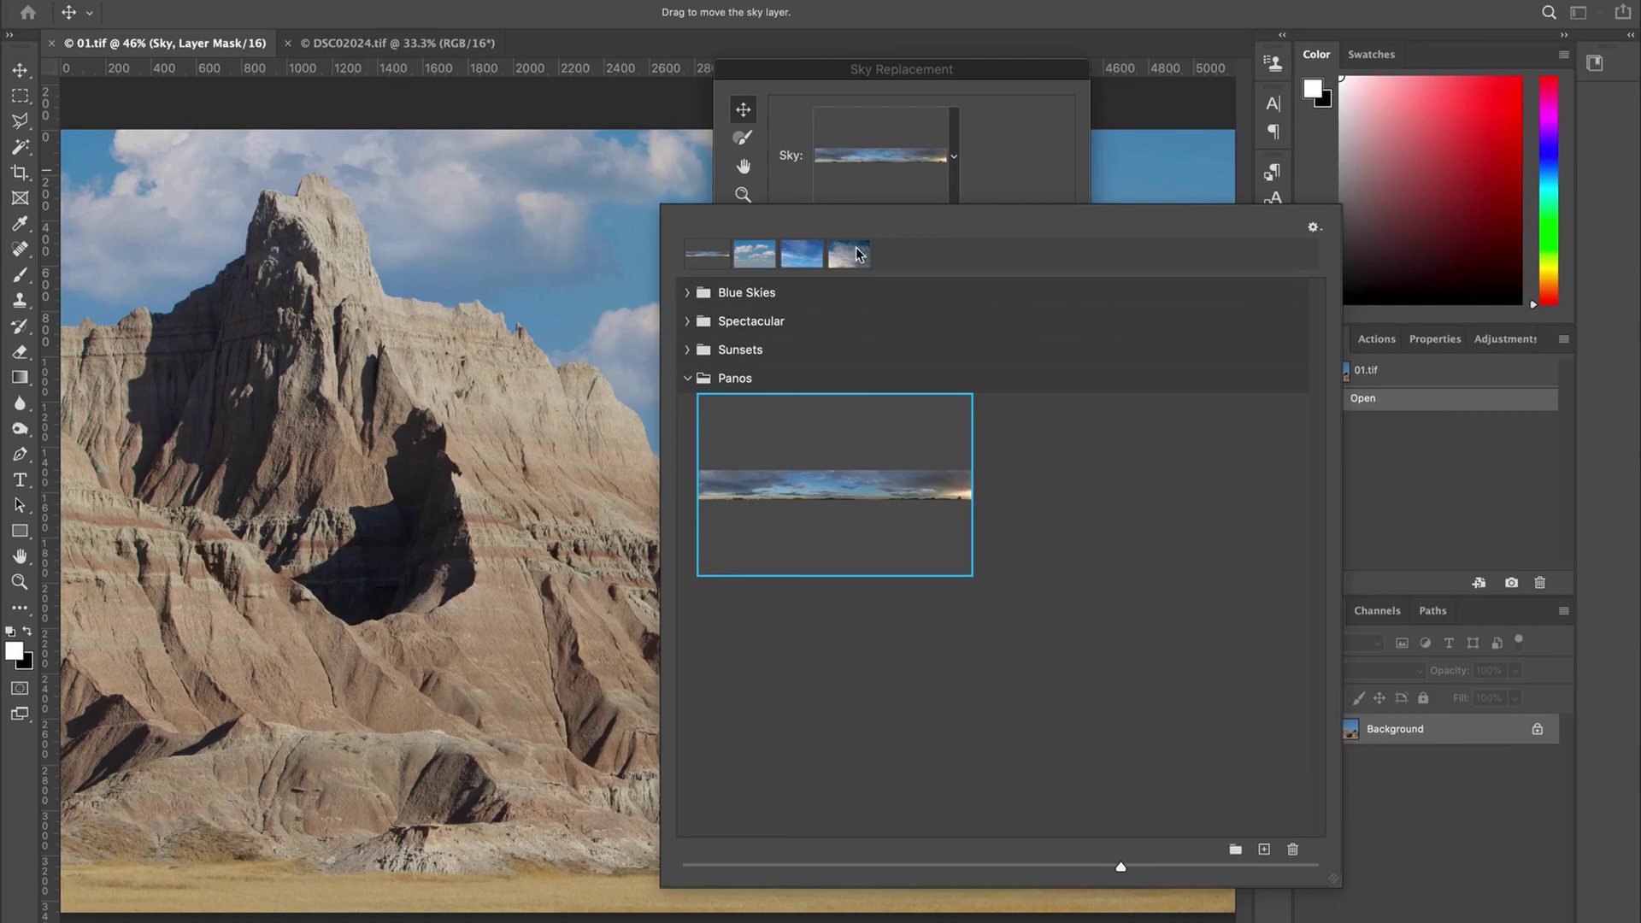
Slide the Spring Evening panorama so its horizon glow and a light cloud sit above the peaks
left_click_drag(786, 71, 1259, 161)
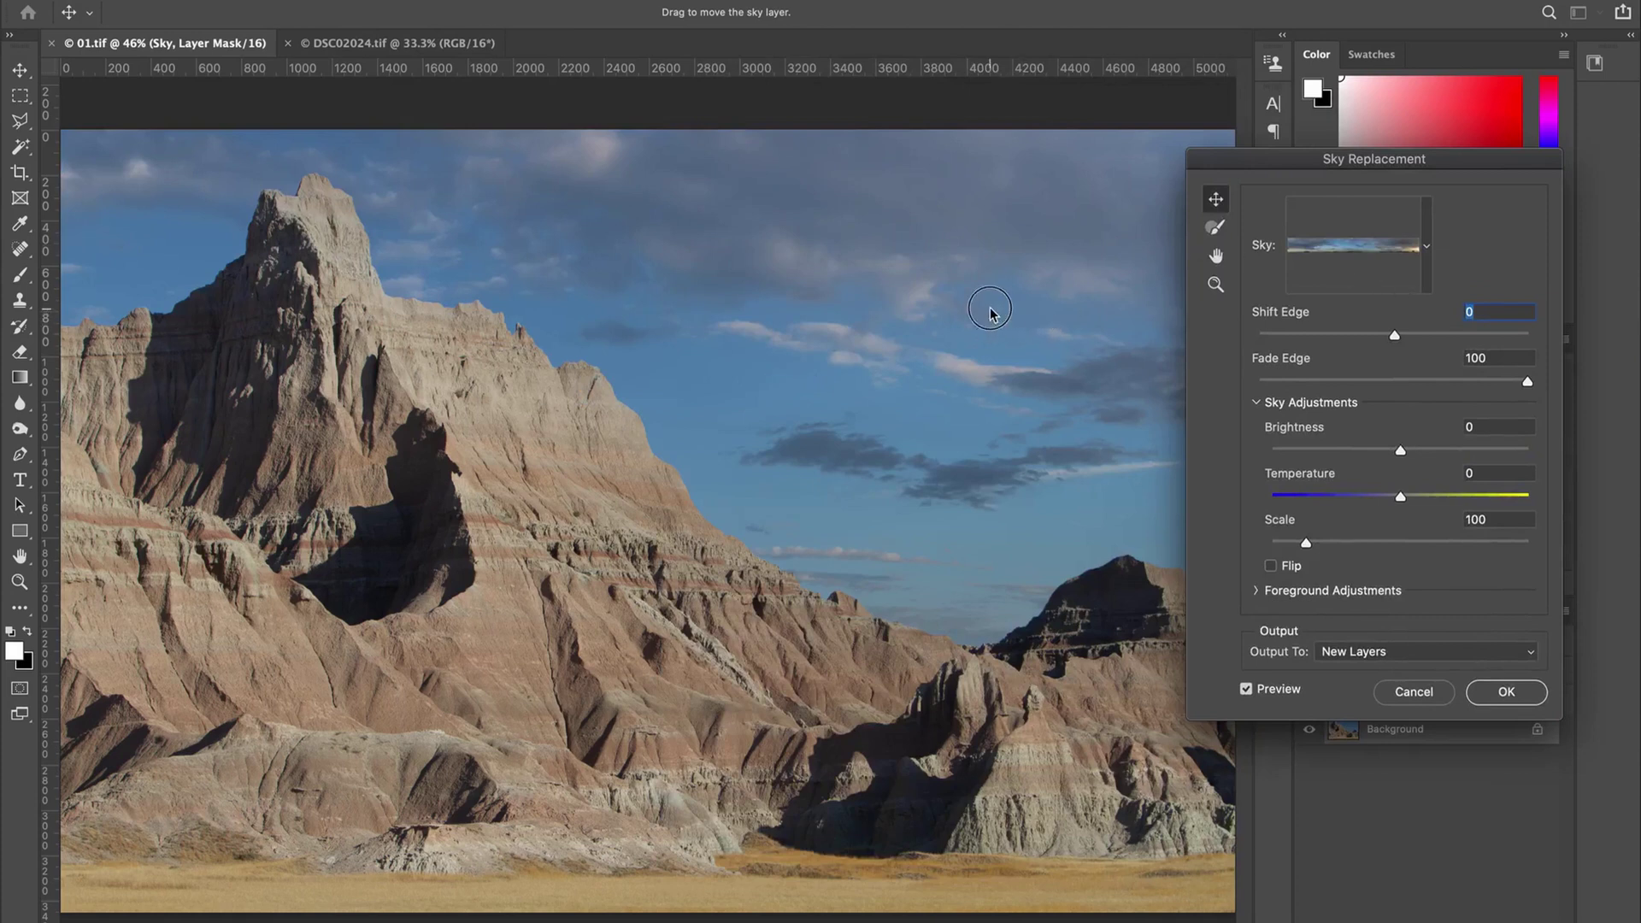
left_click_drag(986, 311, 604, 315)
left_click_drag(971, 337, 588, 309)
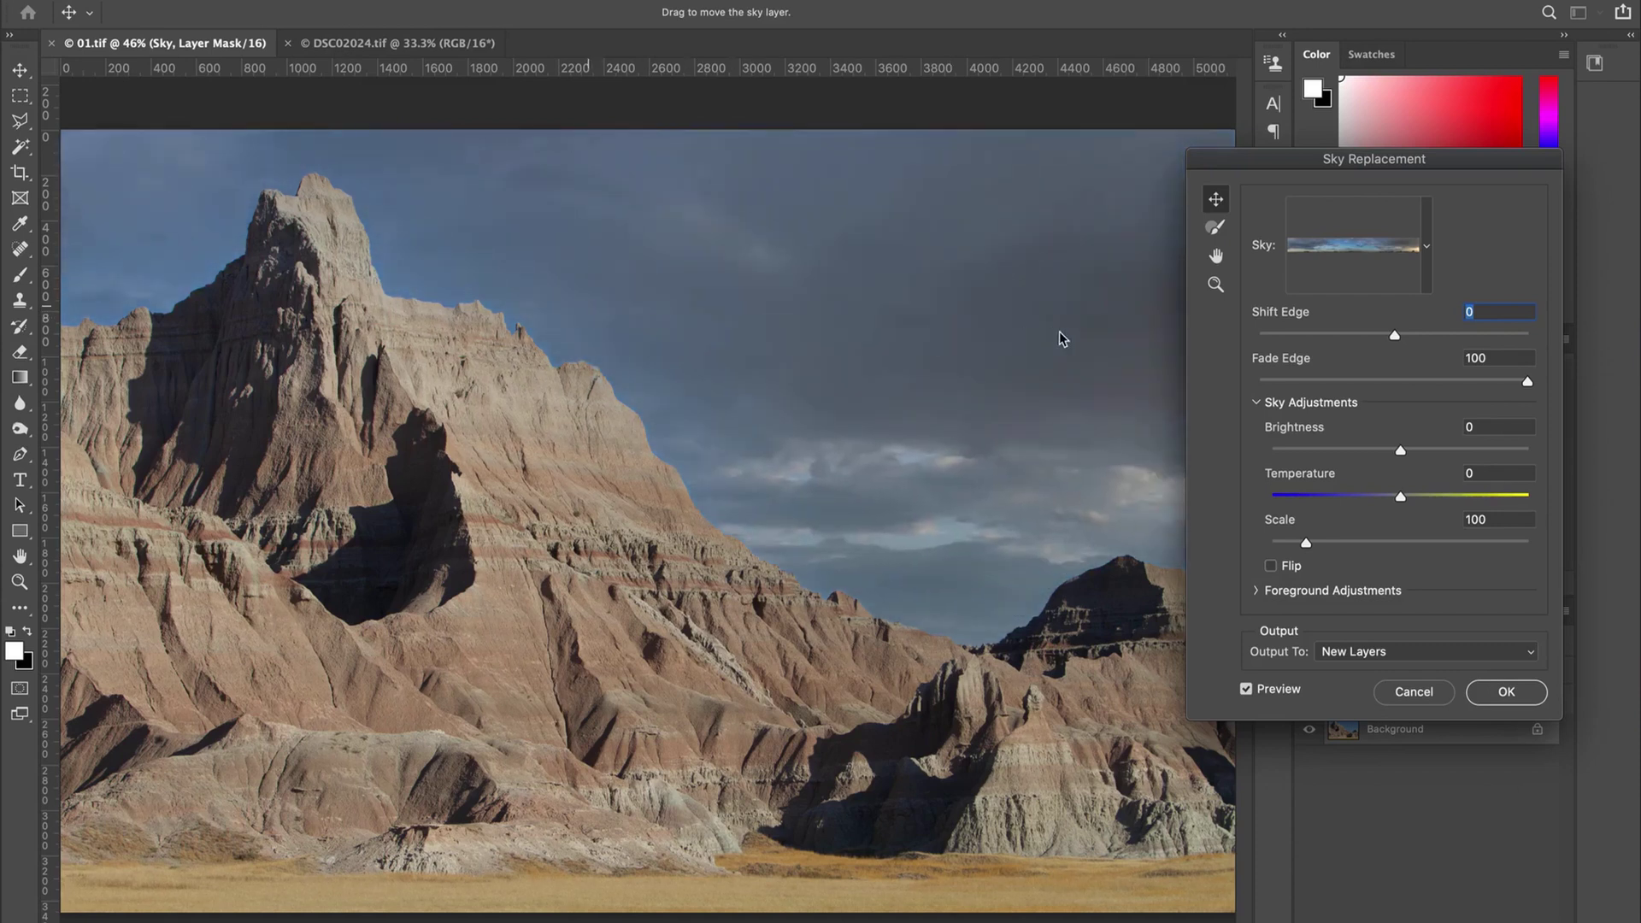
left_click_drag(1062, 337, 723, 315)
left_click_drag(911, 312, 821, 349)
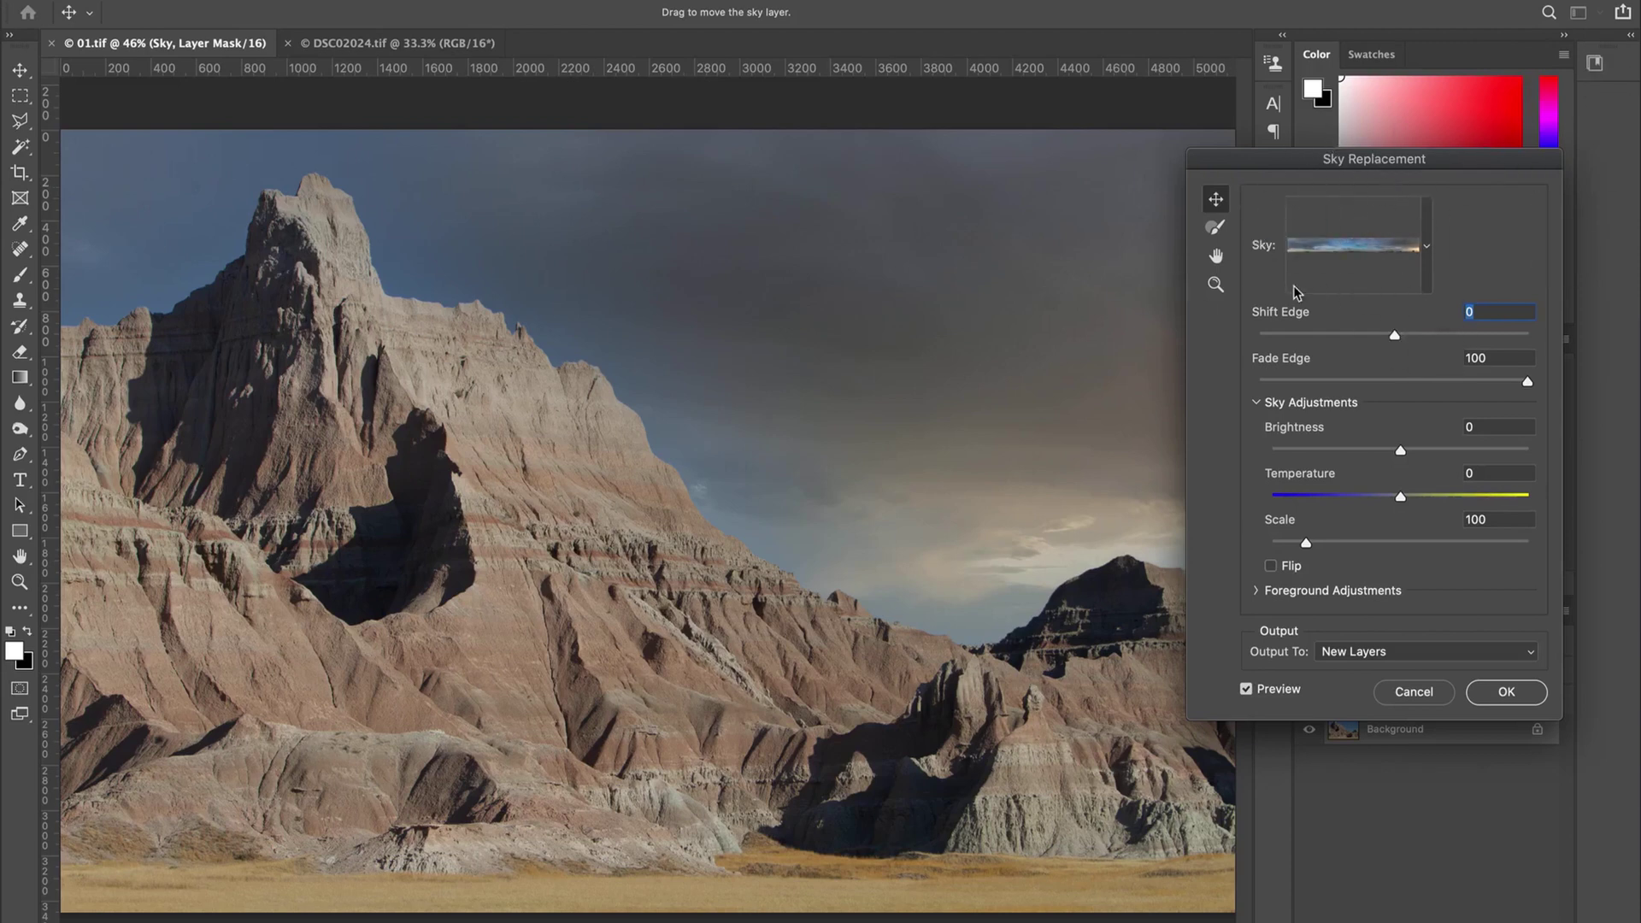
left_click_drag(967, 363, 659, 395)
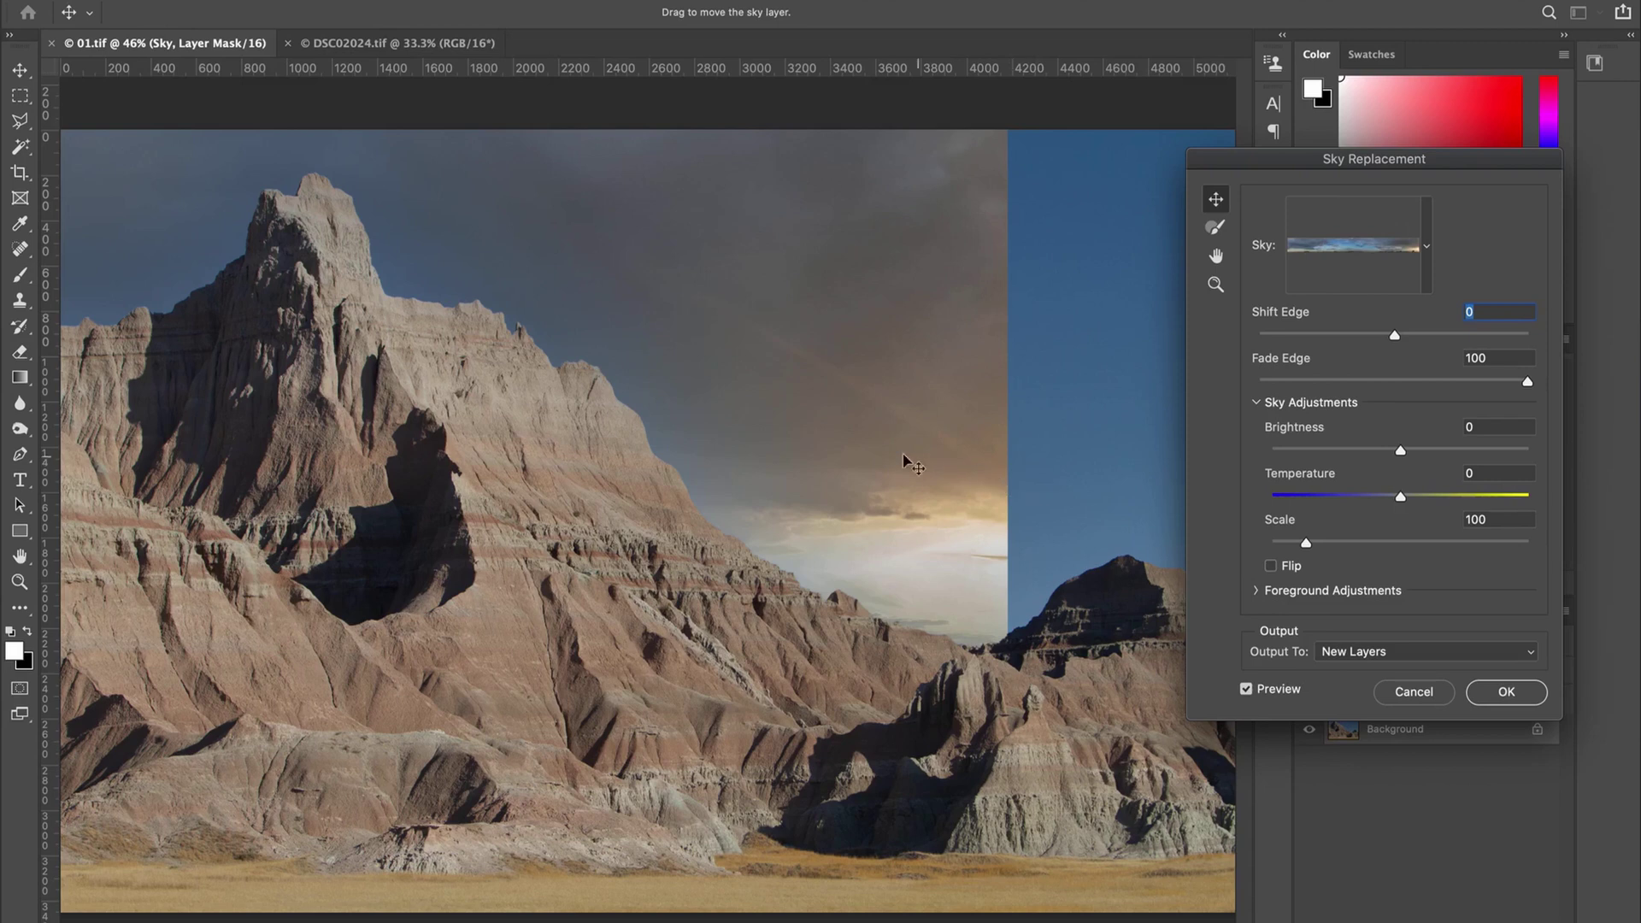
left_click_drag(795, 413, 1174, 429)
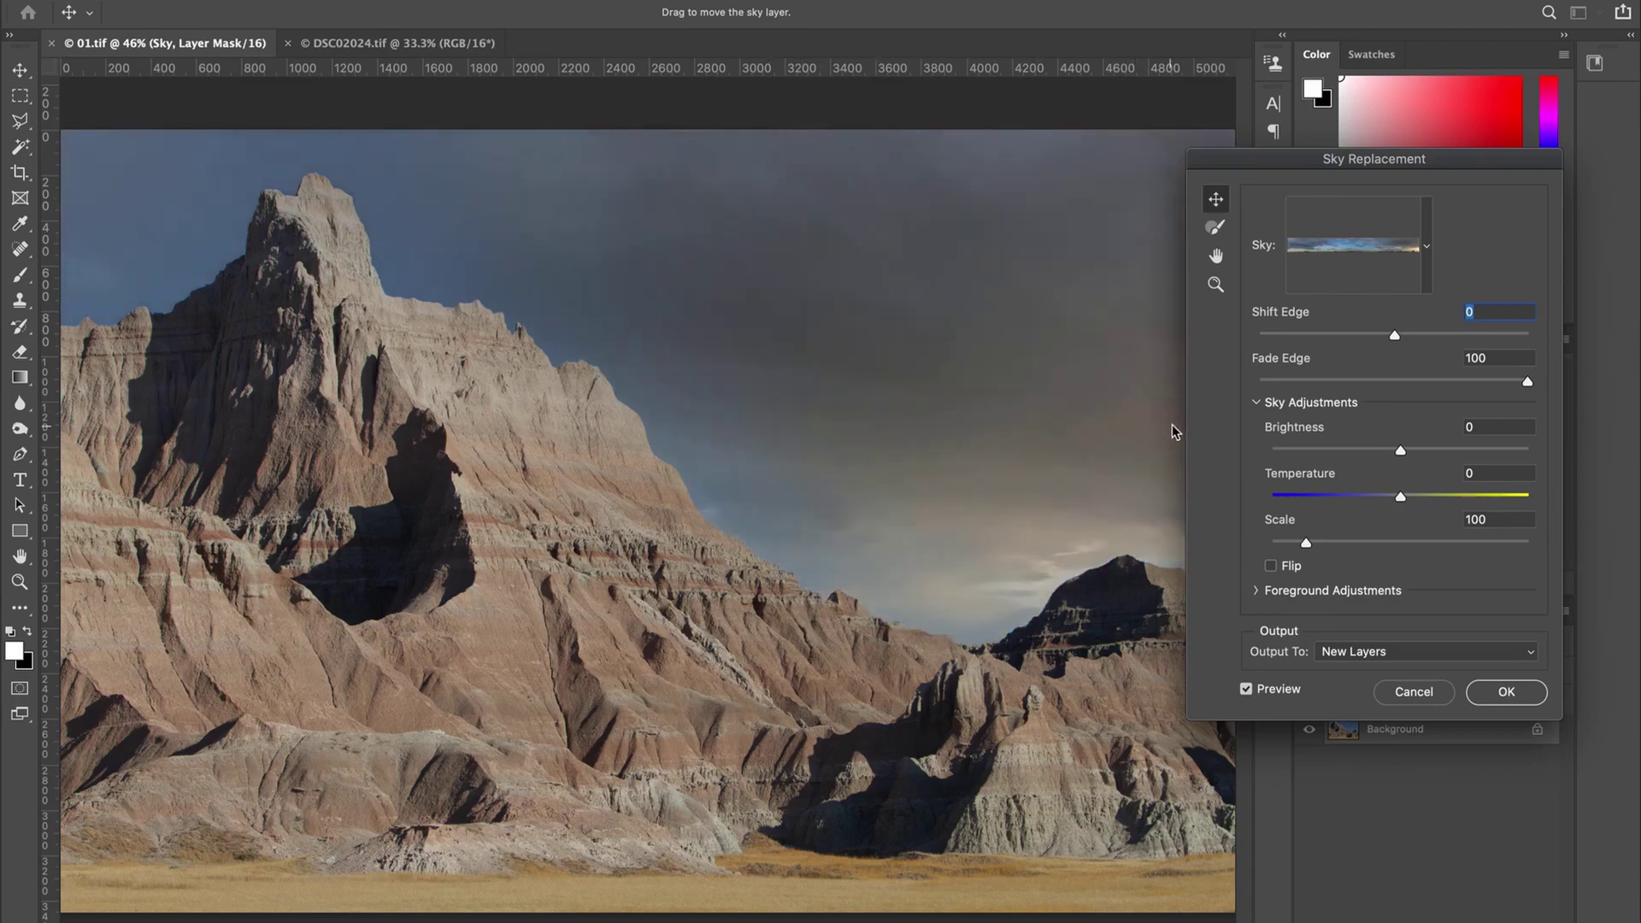
mouse_move(923, 388)
left_mouse_down()
mouse_move(1087, 396)
mouse_move(894, 385)
left_mouse_up()
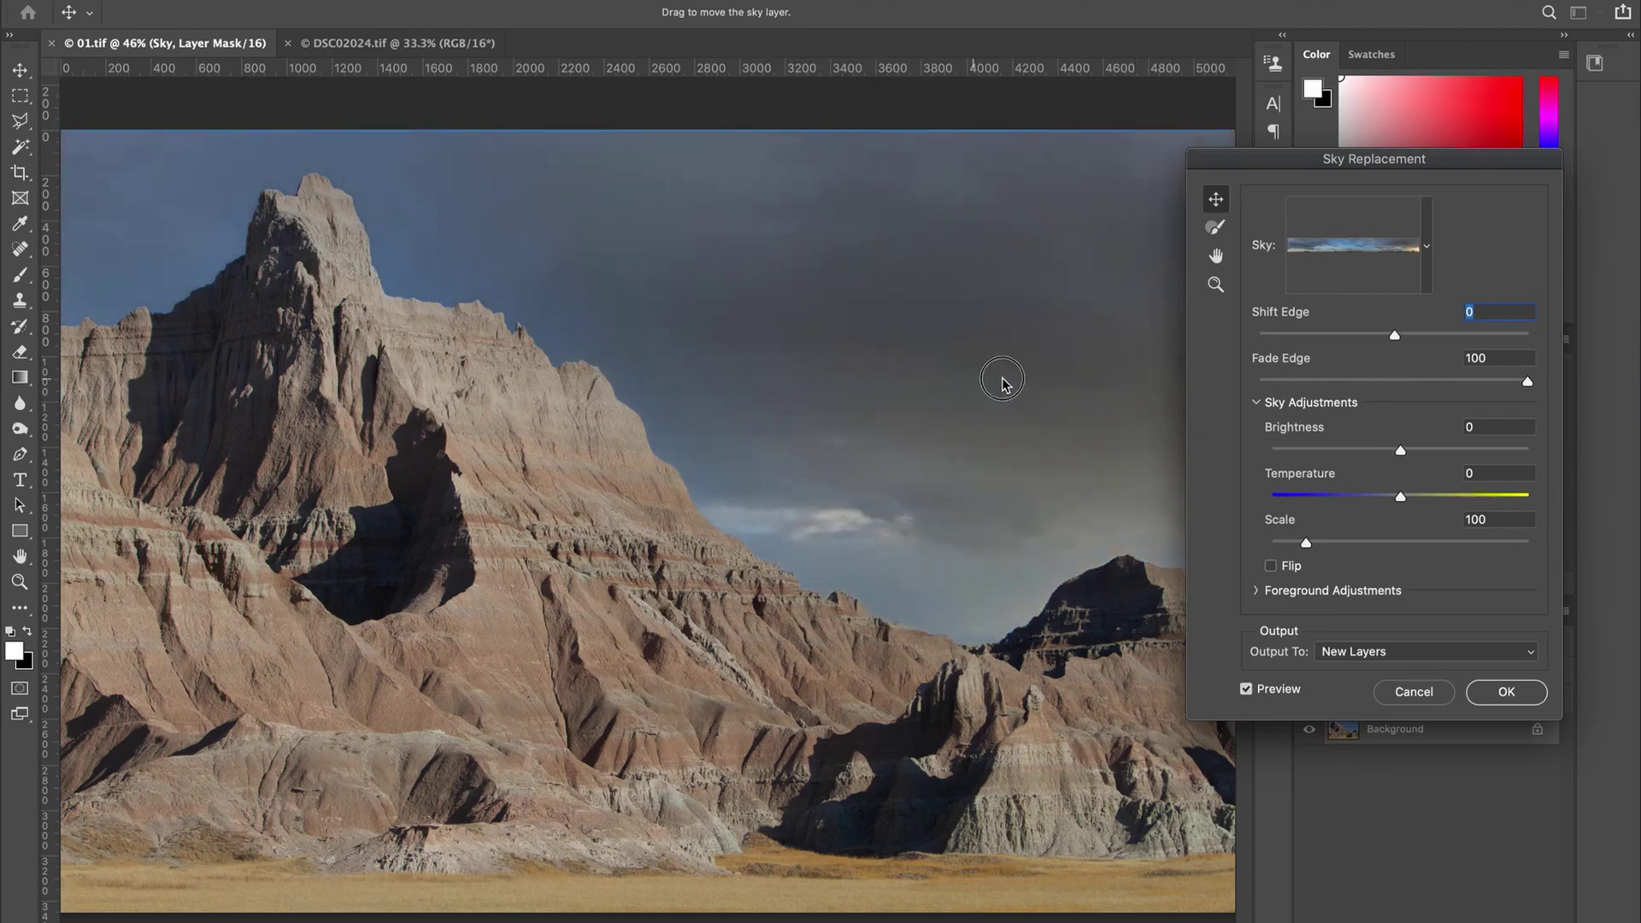
left_click_drag(1002, 382, 1015, 327)
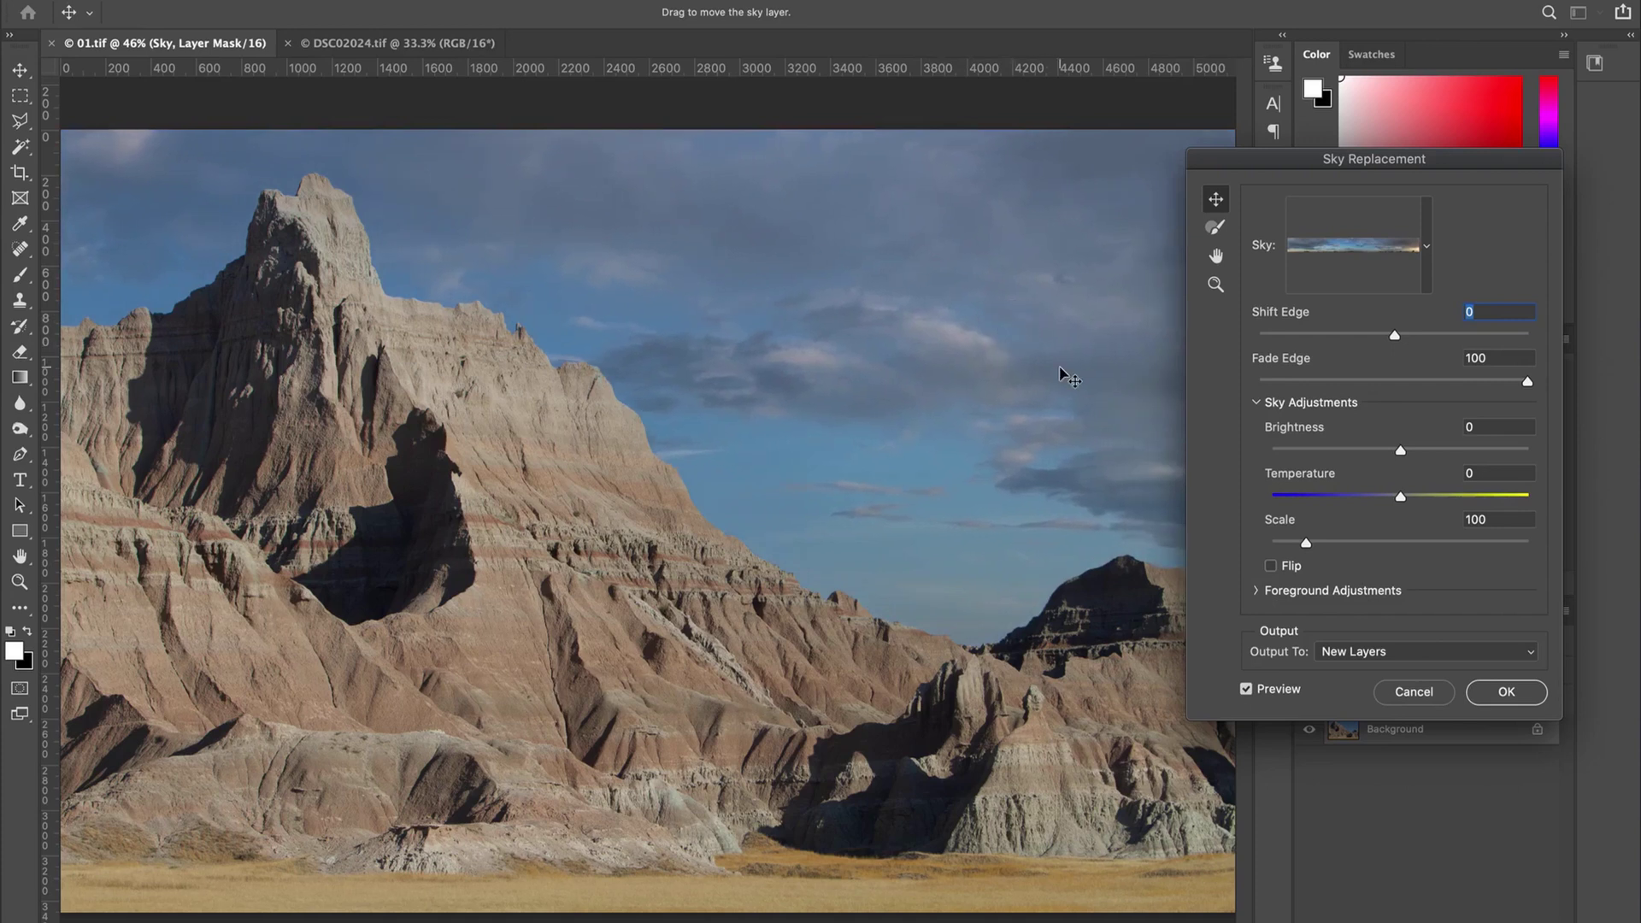
Apply the sky replacement, toggle the Sky layer to compare before and after, then go to DSC02024.tif
left_click(1504, 694)
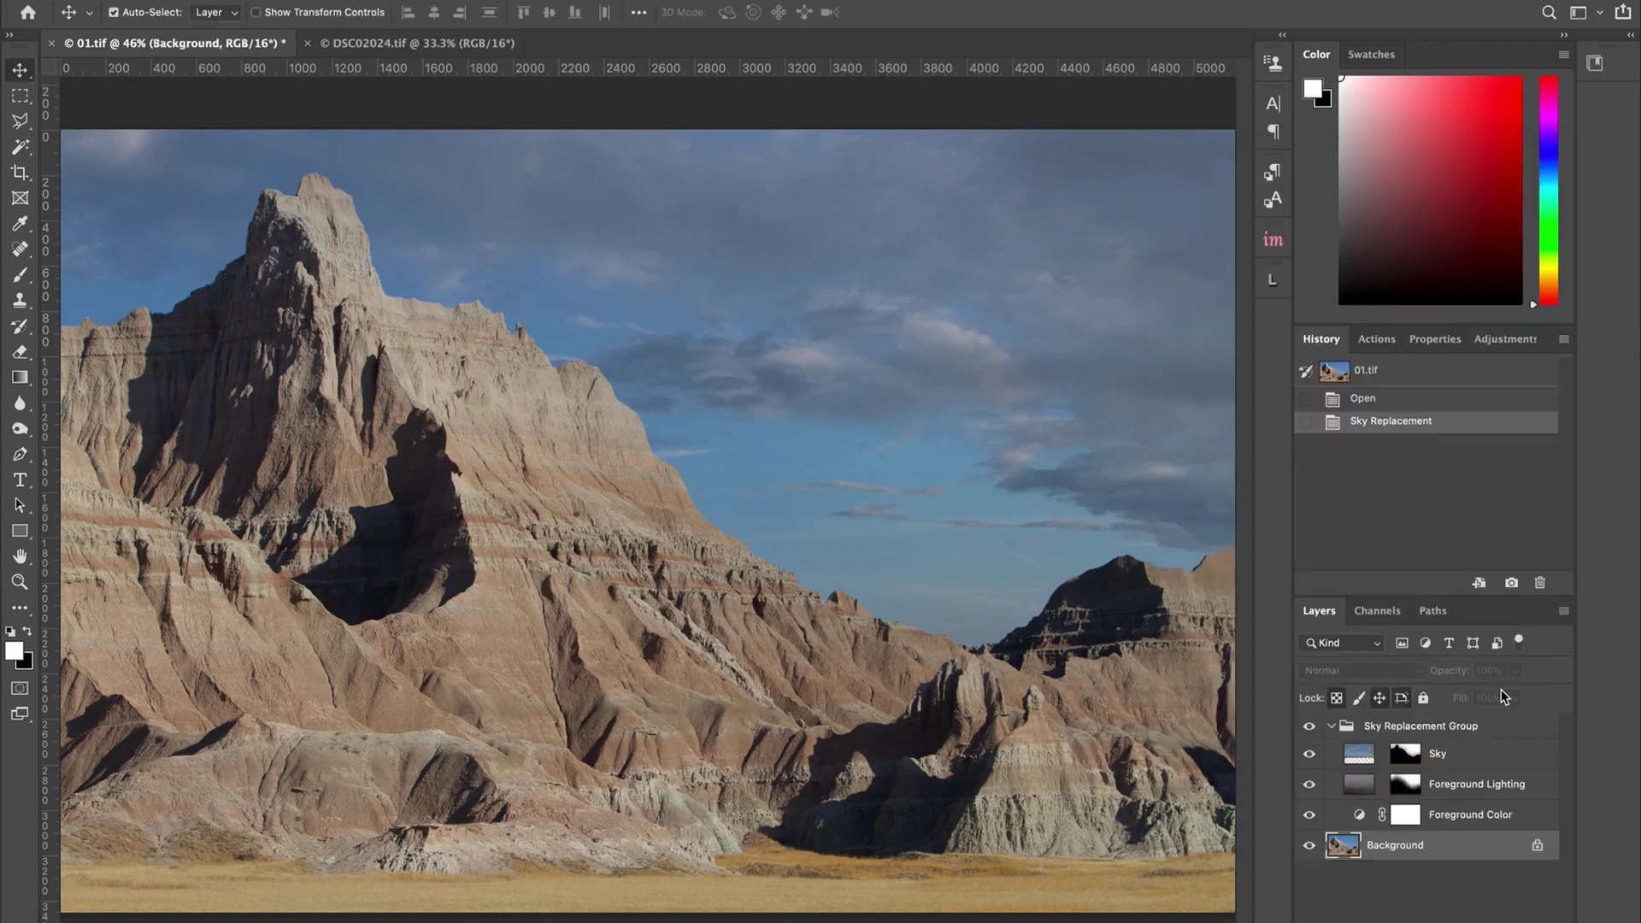
left_click(1309, 754)
left_click(1310, 754)
left_click(1309, 755)
left_click(1309, 755)
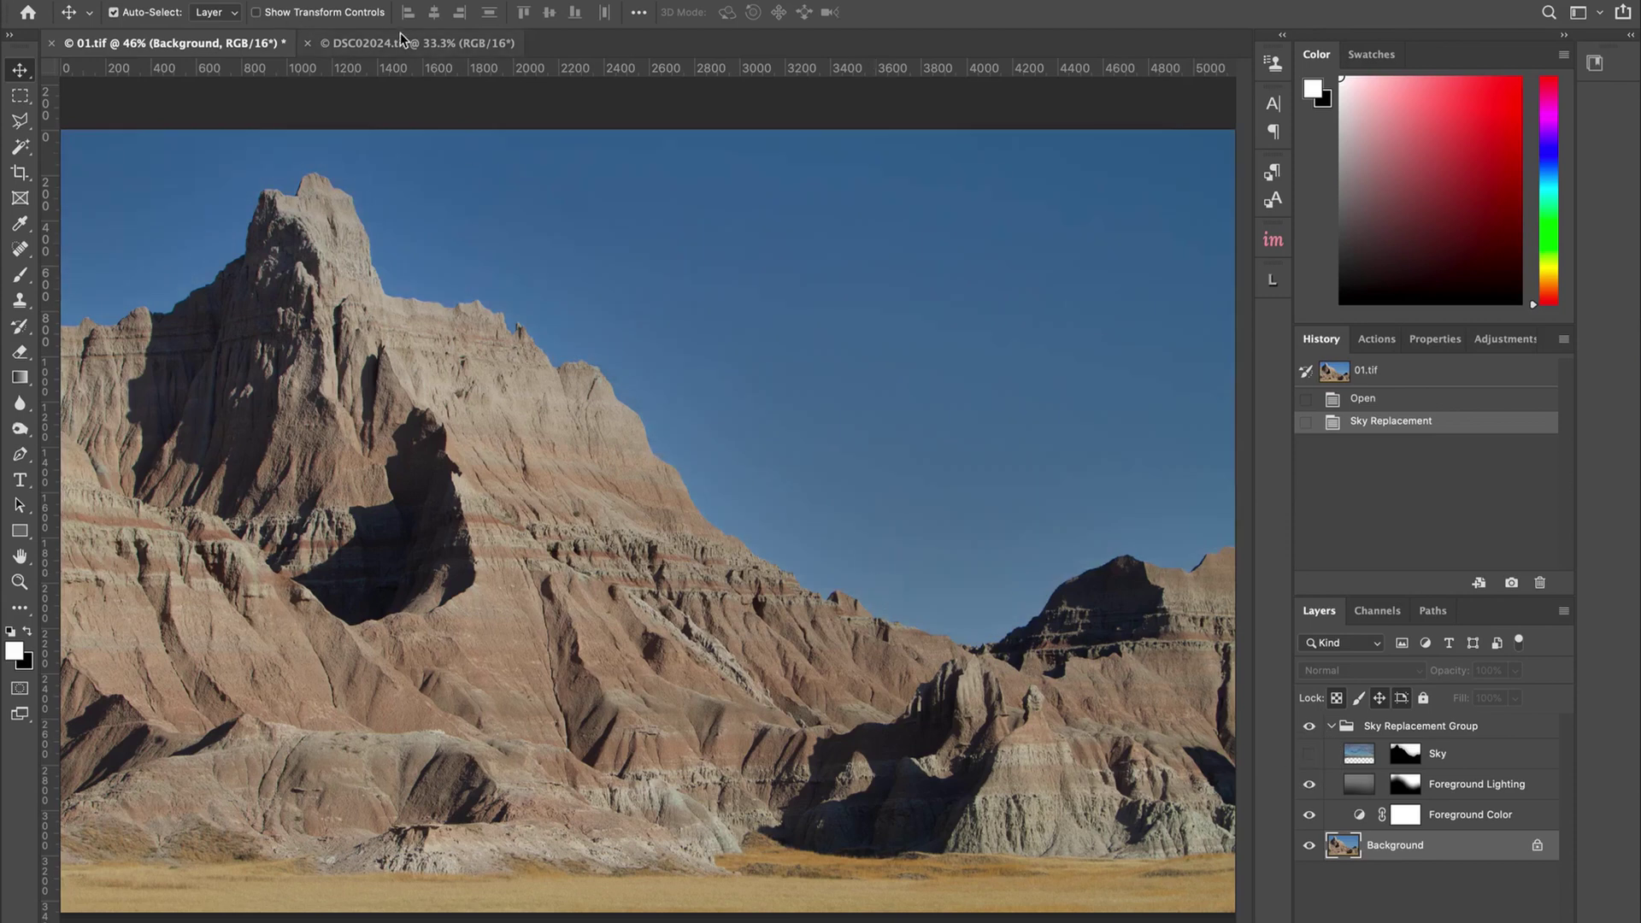
left_click(403, 42)
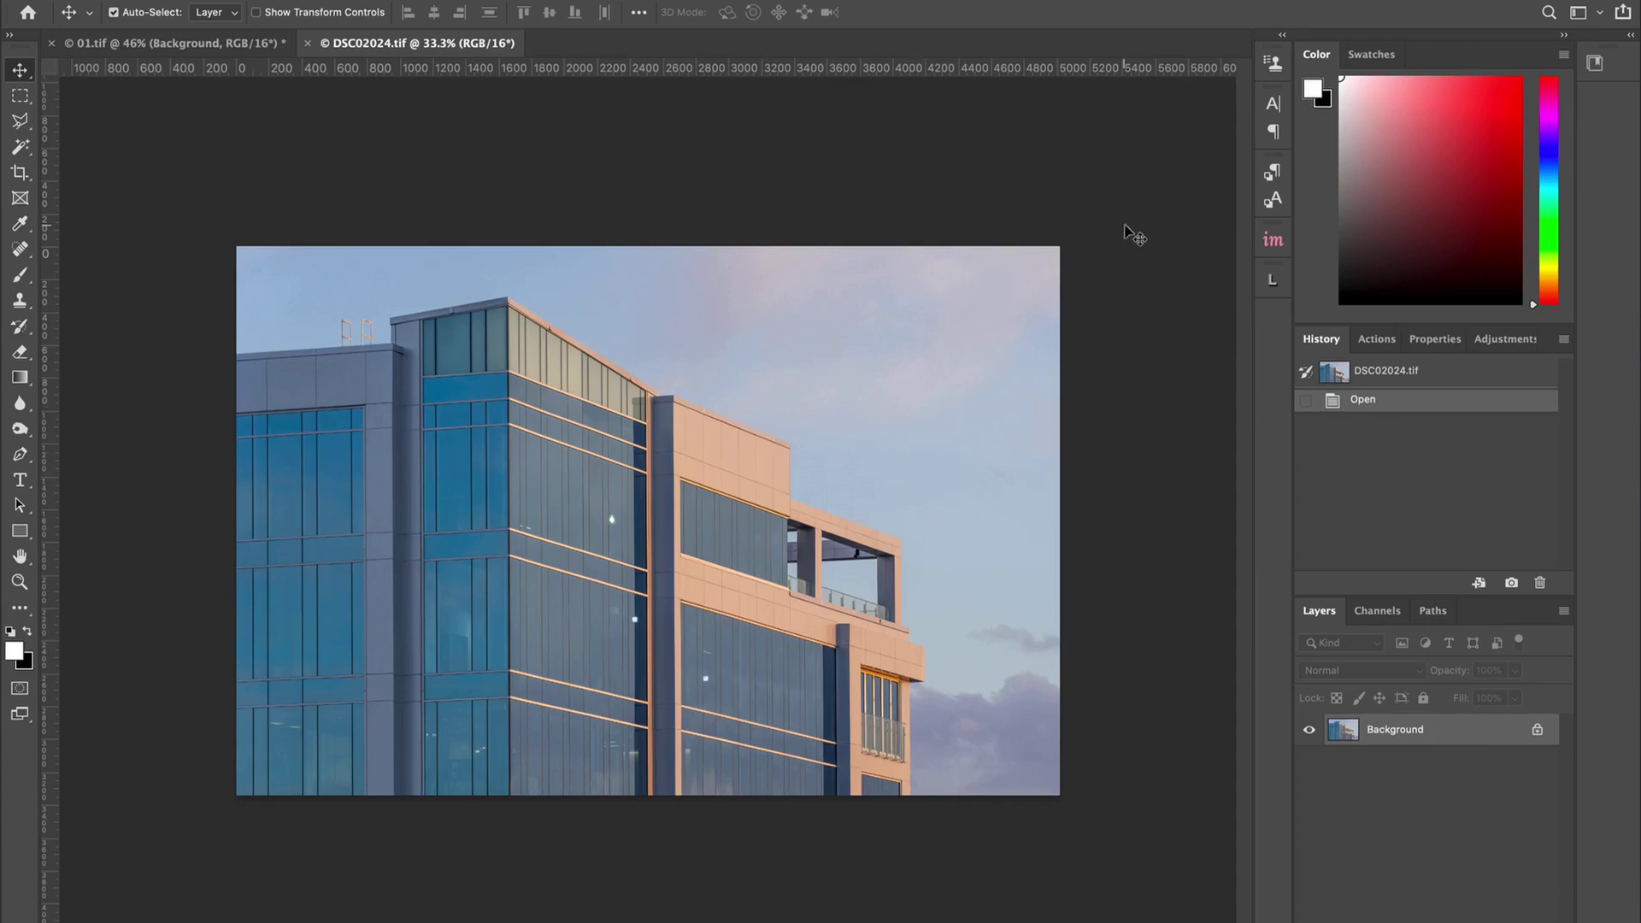
Zoom DSC02024.tif from 33.3% to 47.6% so the building fills the workspace
key("super+plus")
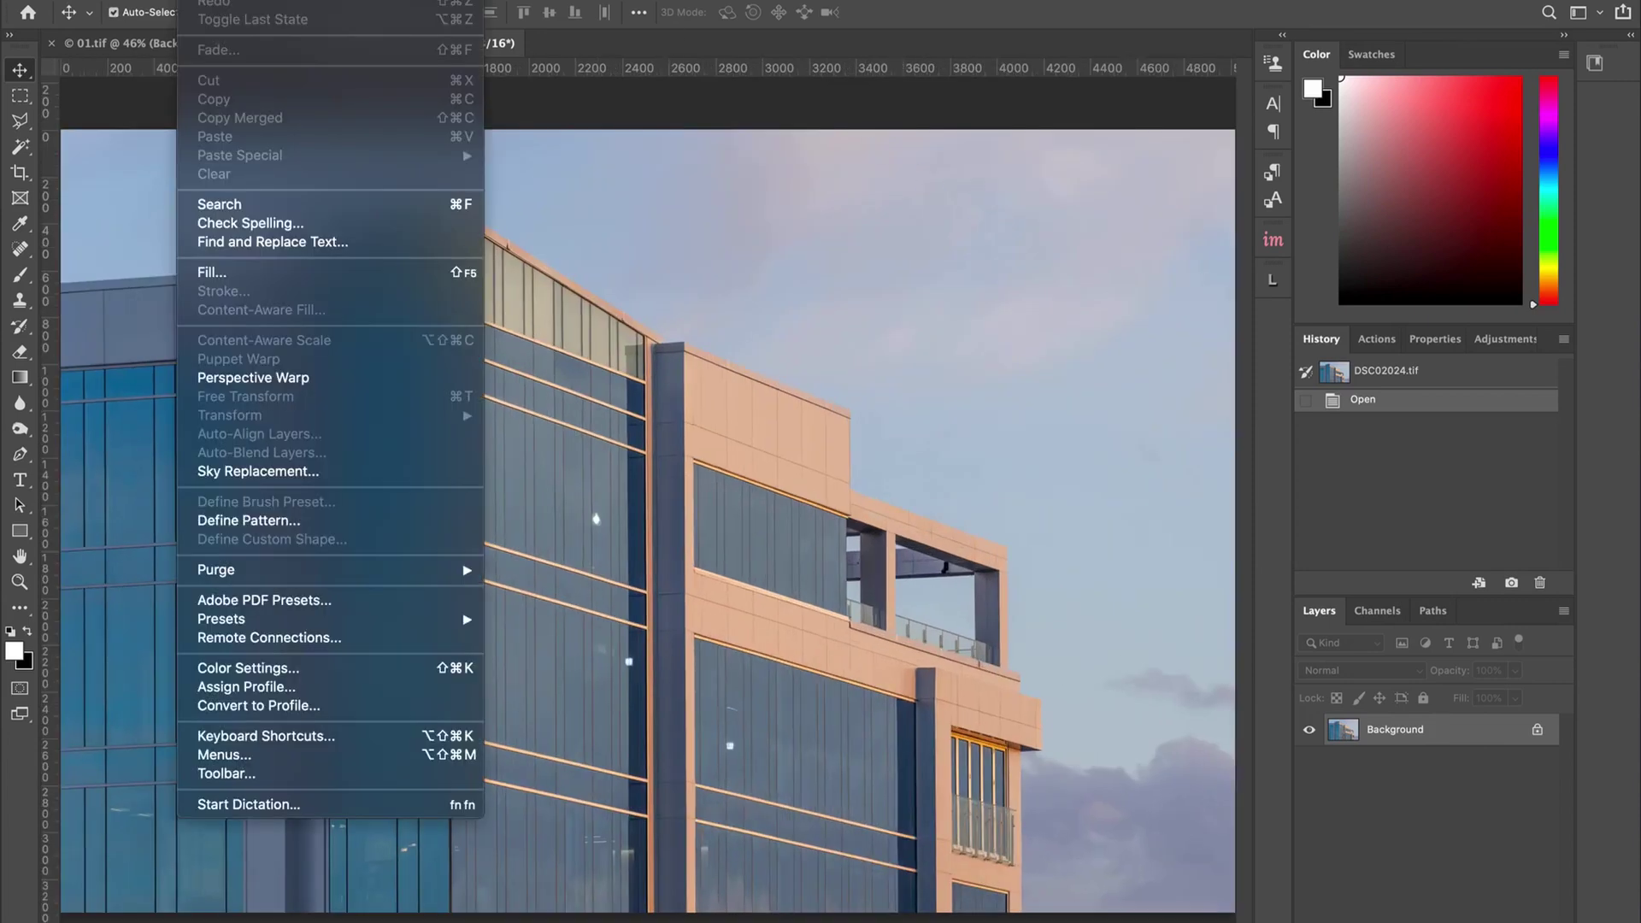
Open Sky Replacement on the building photo and import Summer Evening - 001.jpg as the sky
left_click(312, 471)
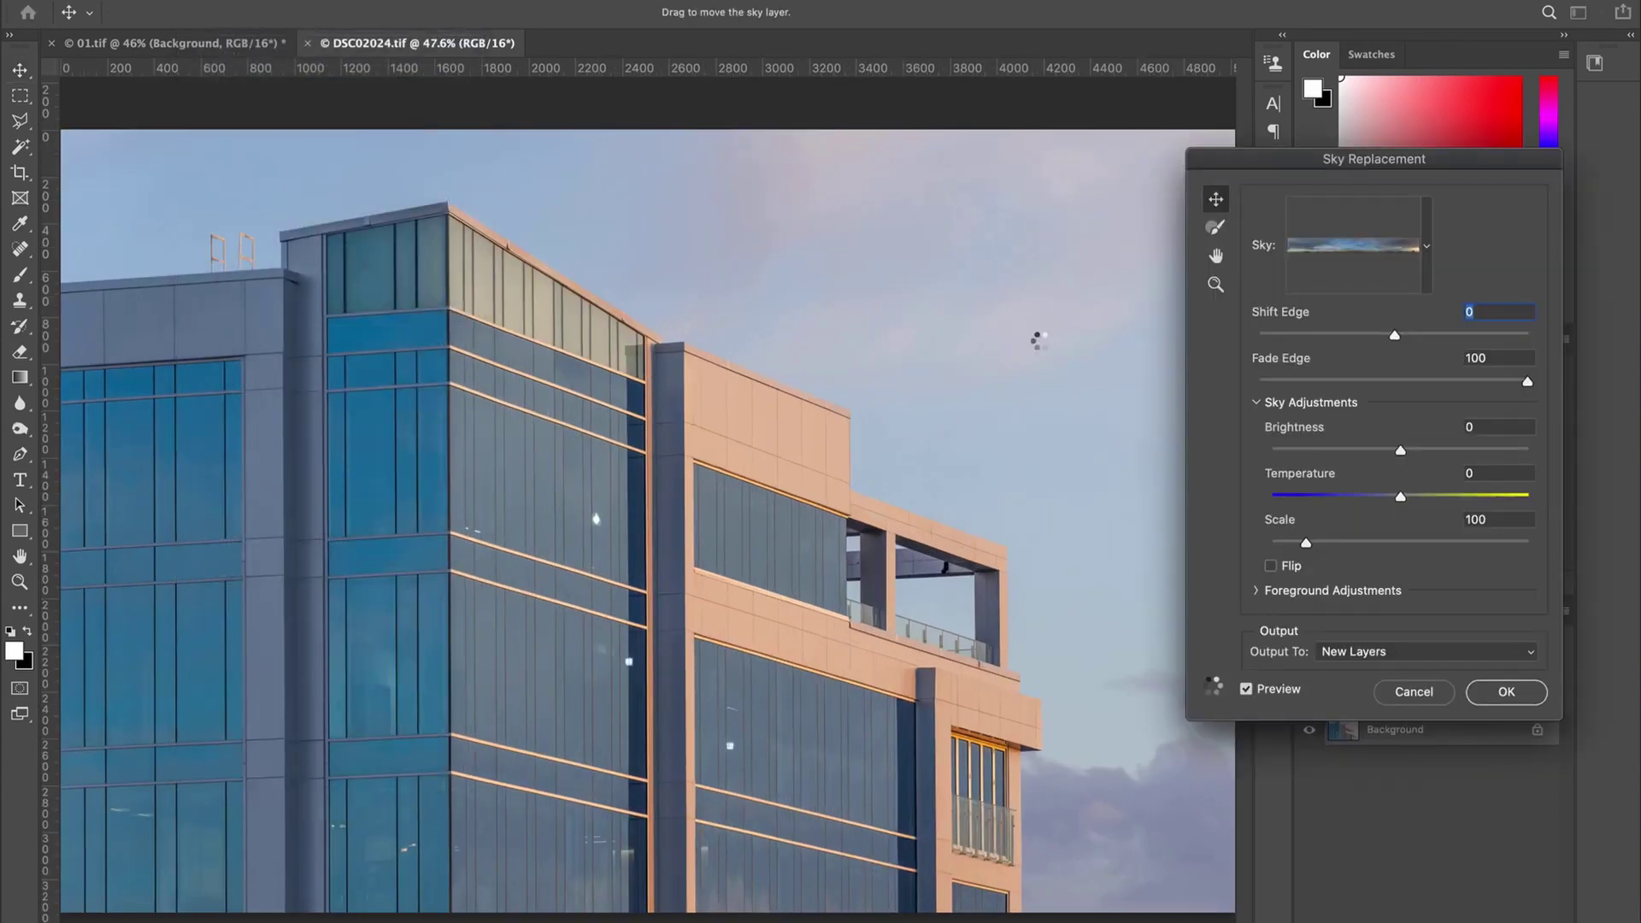
left_click(1426, 247)
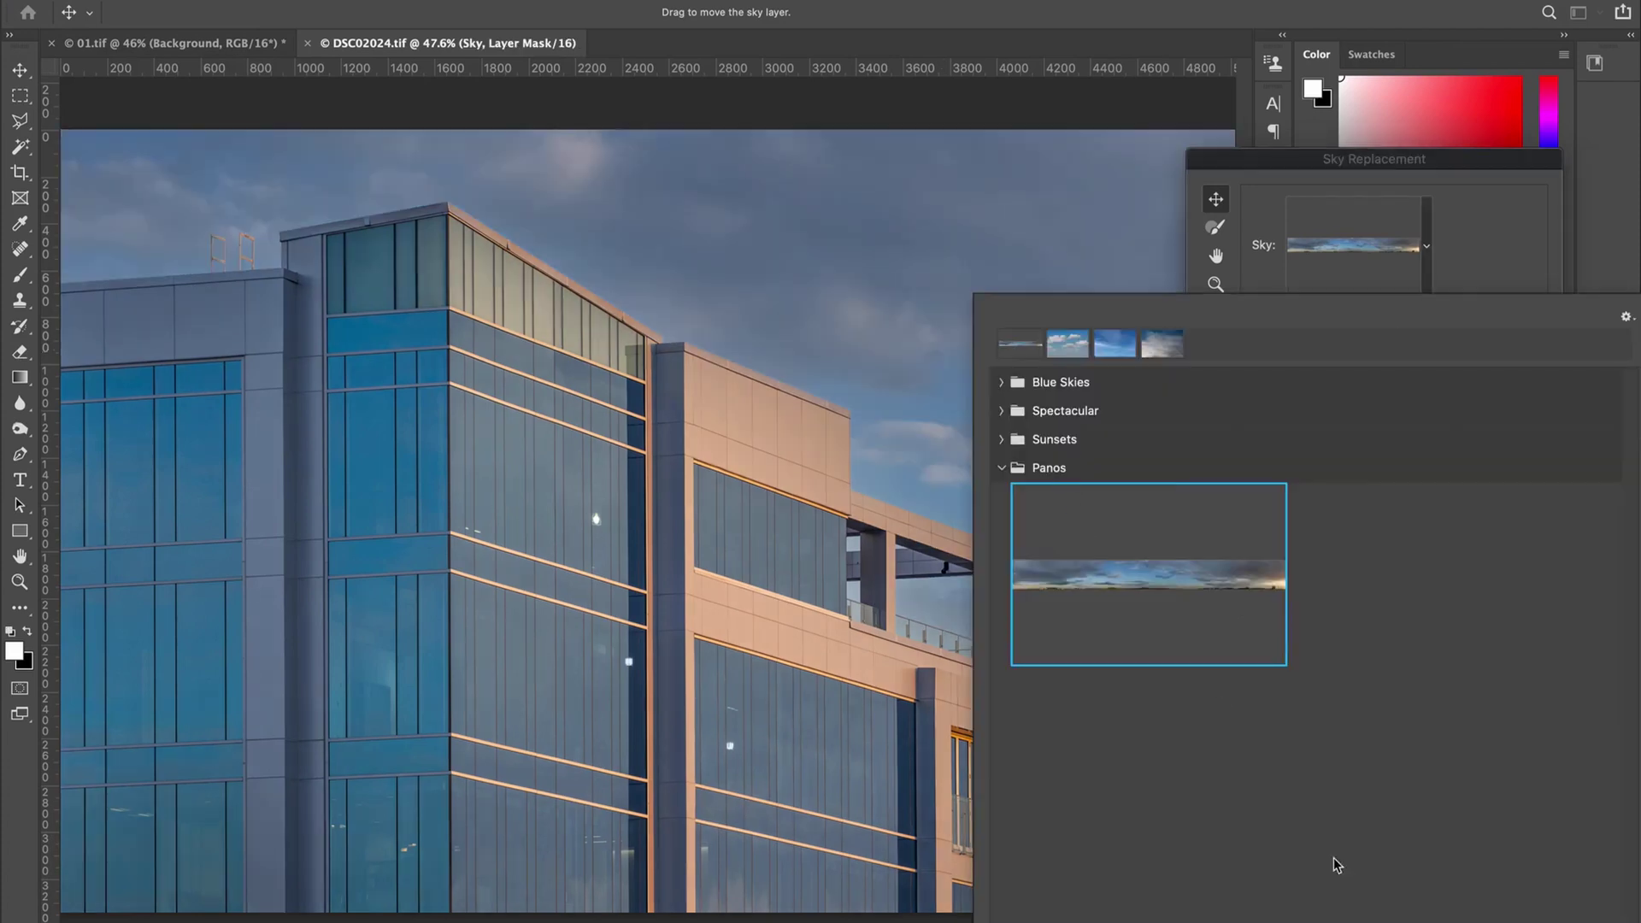
left_click(1552, 903)
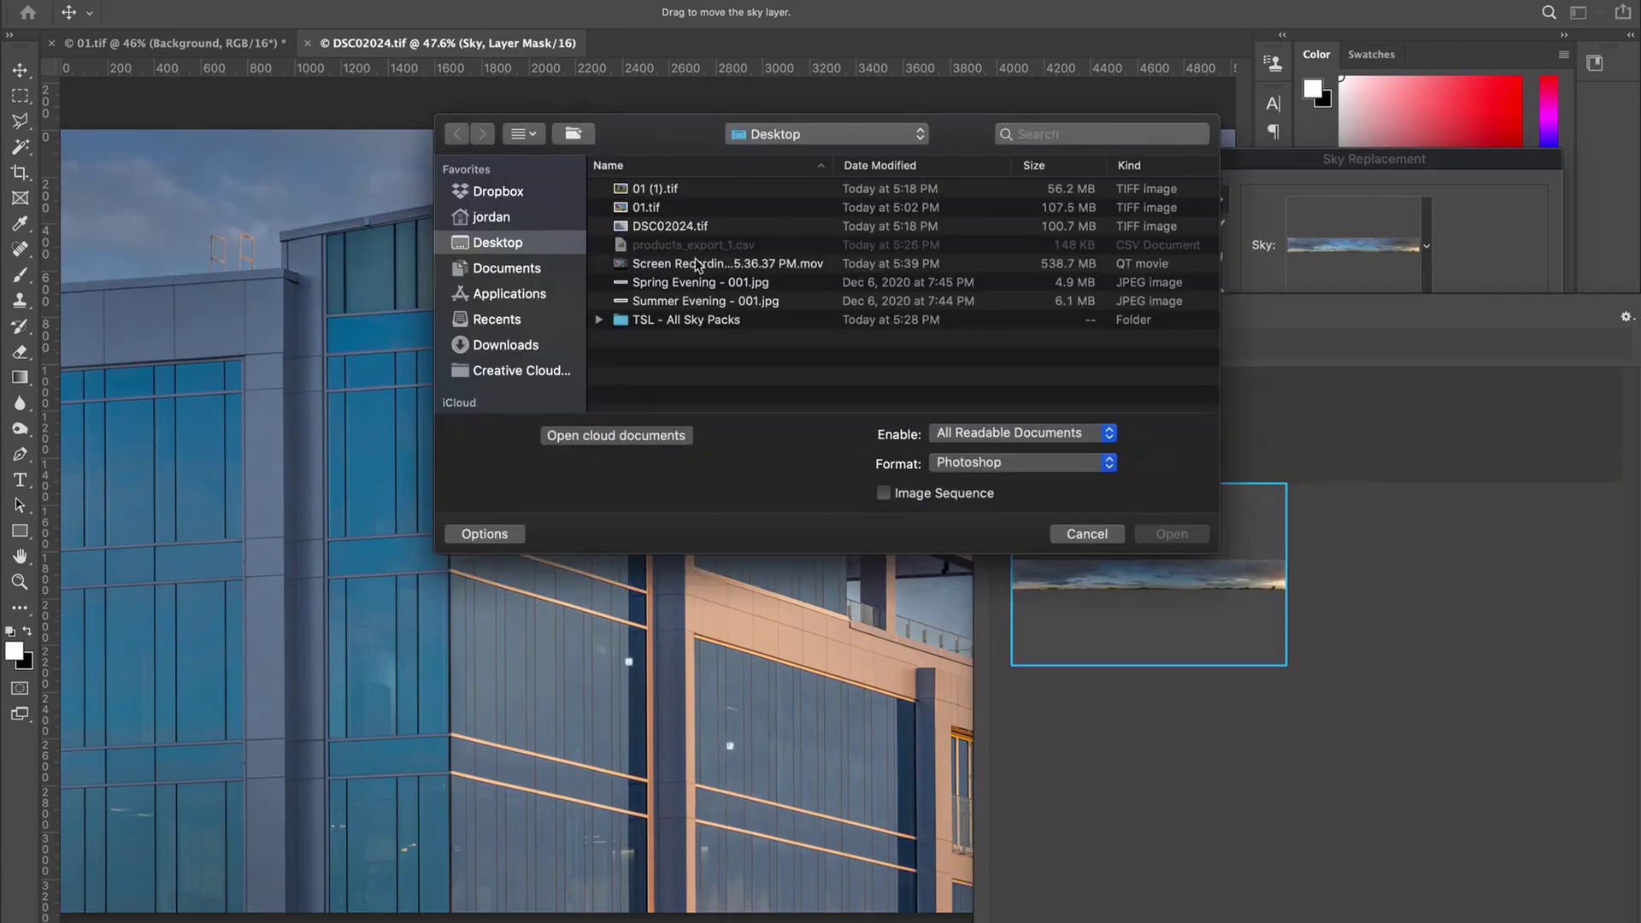
left_click(694, 301)
double_click(694, 300)
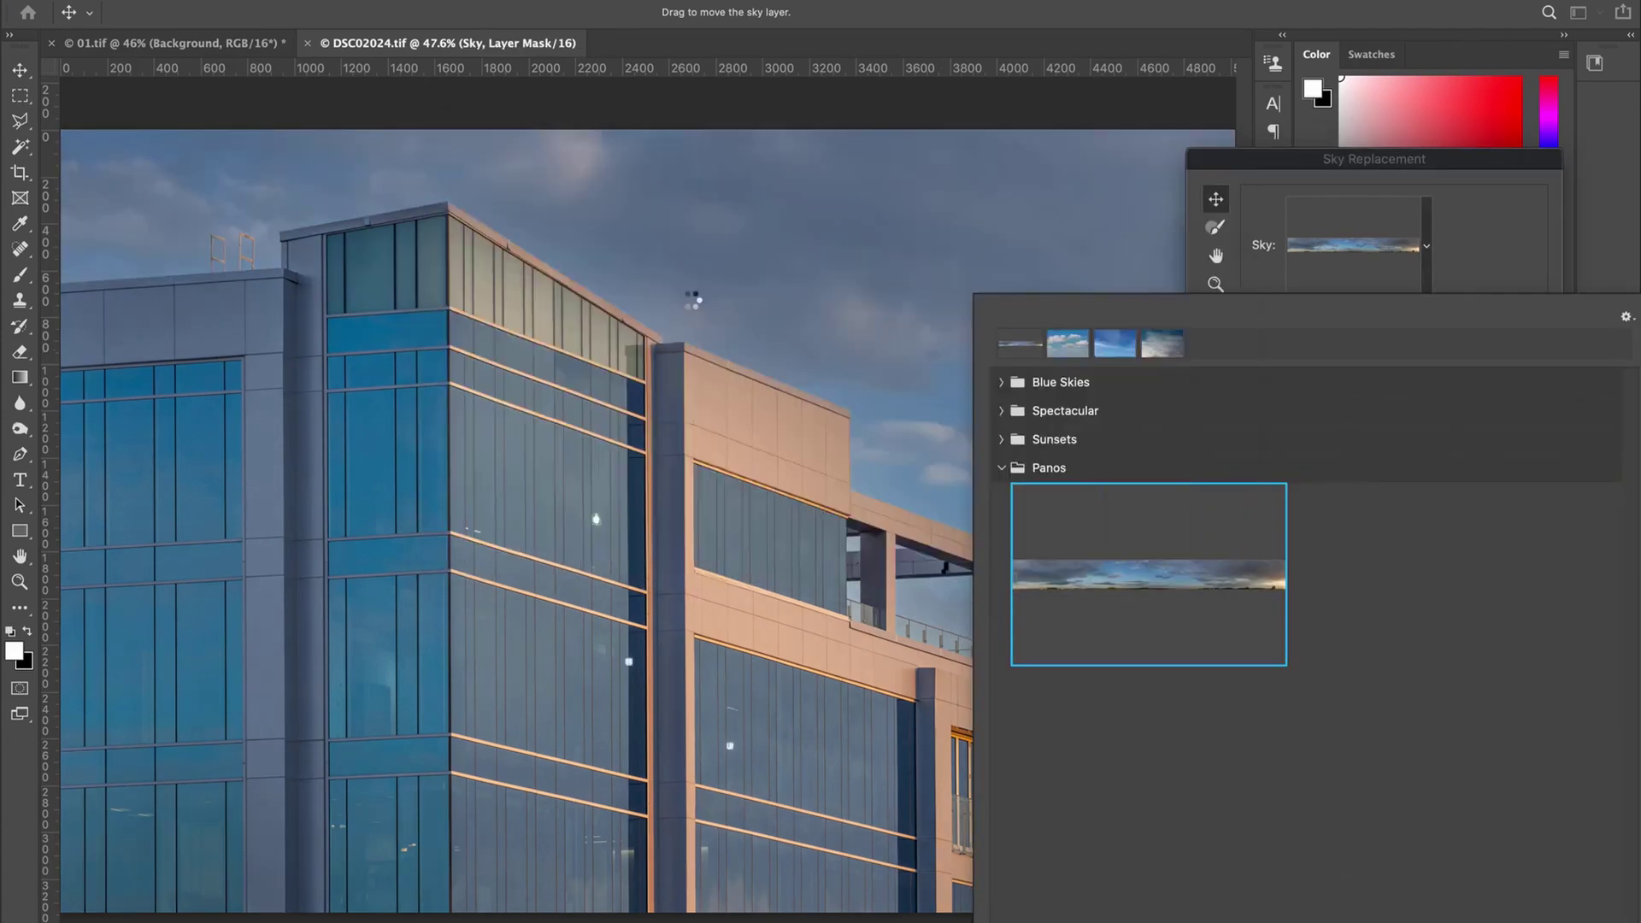
left_click(1005, 462)
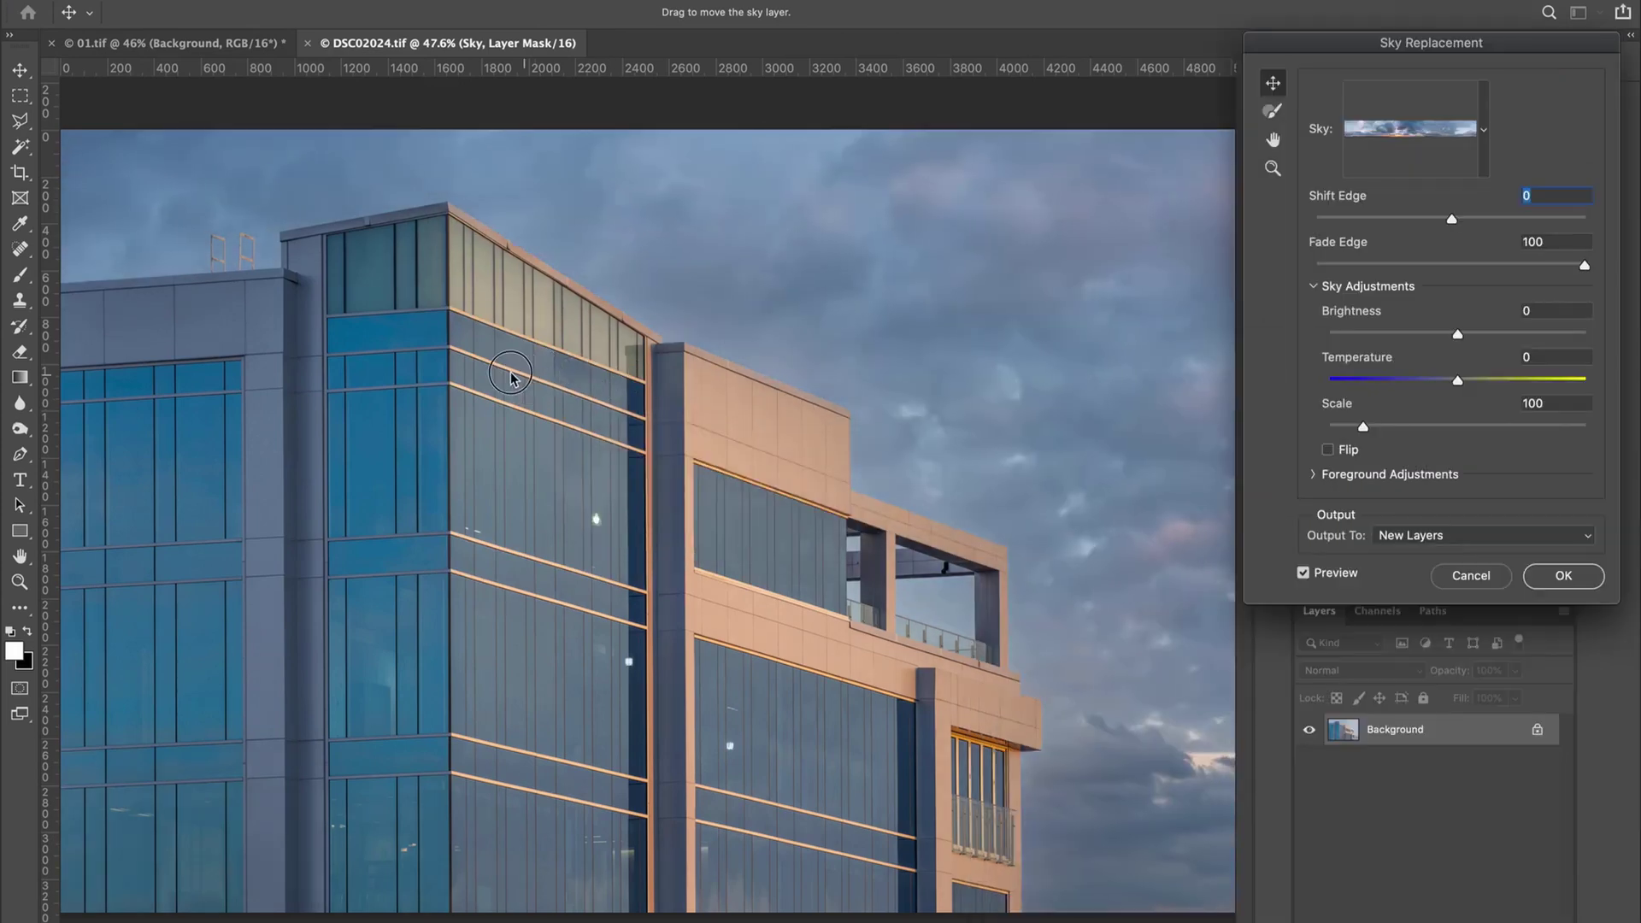
Scale the Summer Evening sky from 66 to 115 and raise it behind the building to hide the seam
left_click_drag(388, 376, 1077, 346)
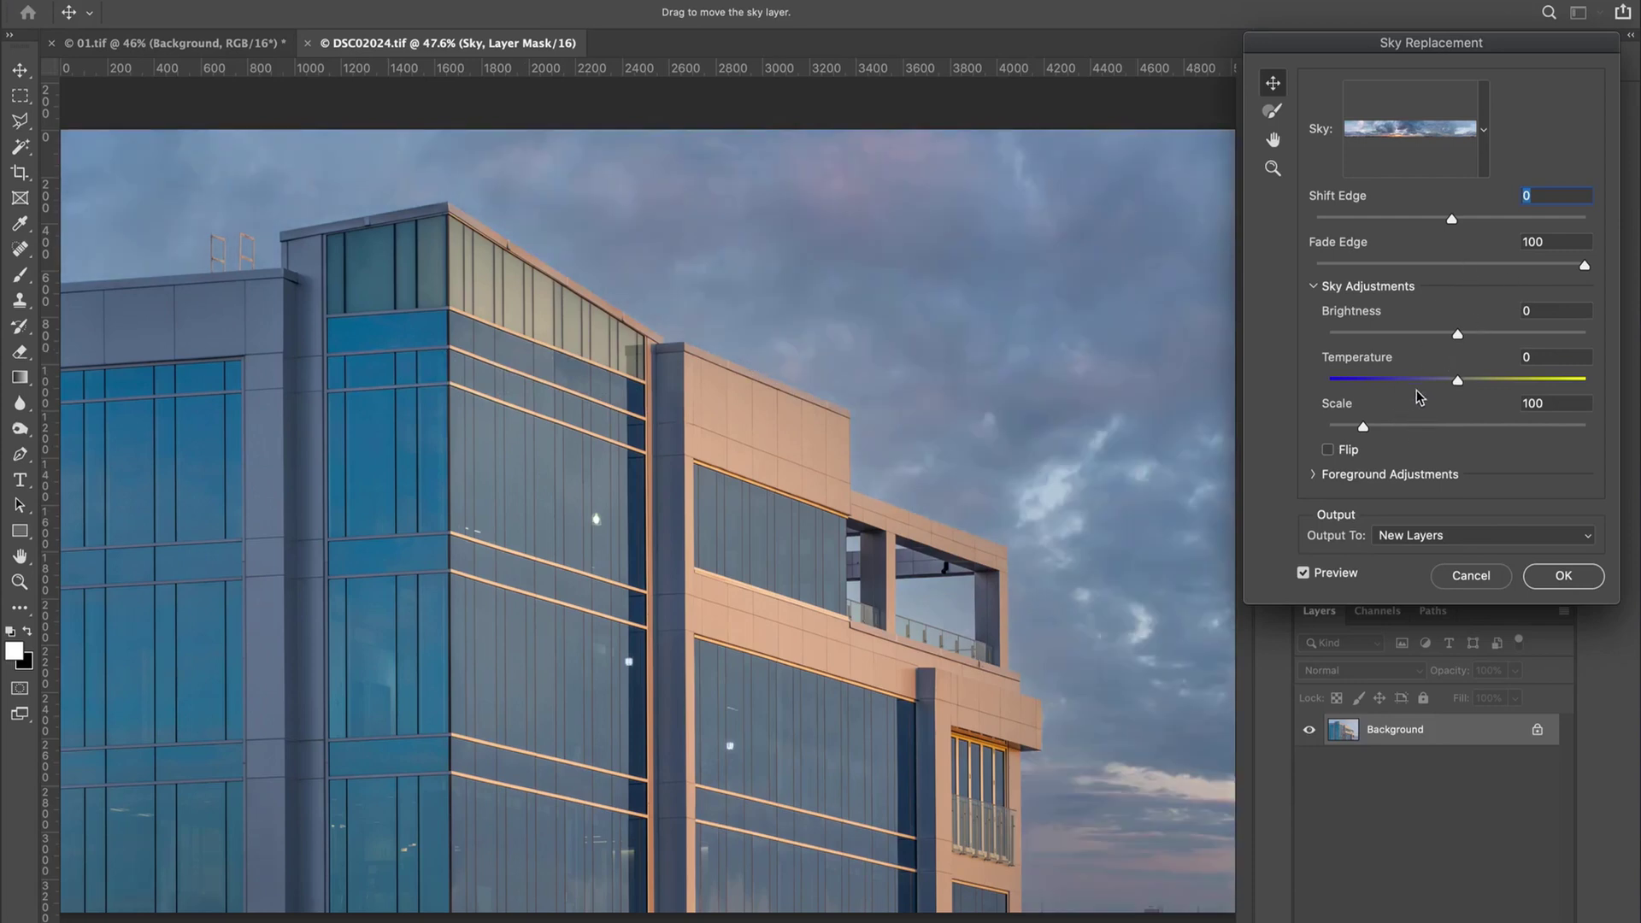
left_click_drag(1357, 434, 1340, 427)
mouse_move(1073, 399)
left_mouse_down()
mouse_move(770, 367)
mouse_move(1073, 381)
left_mouse_up()
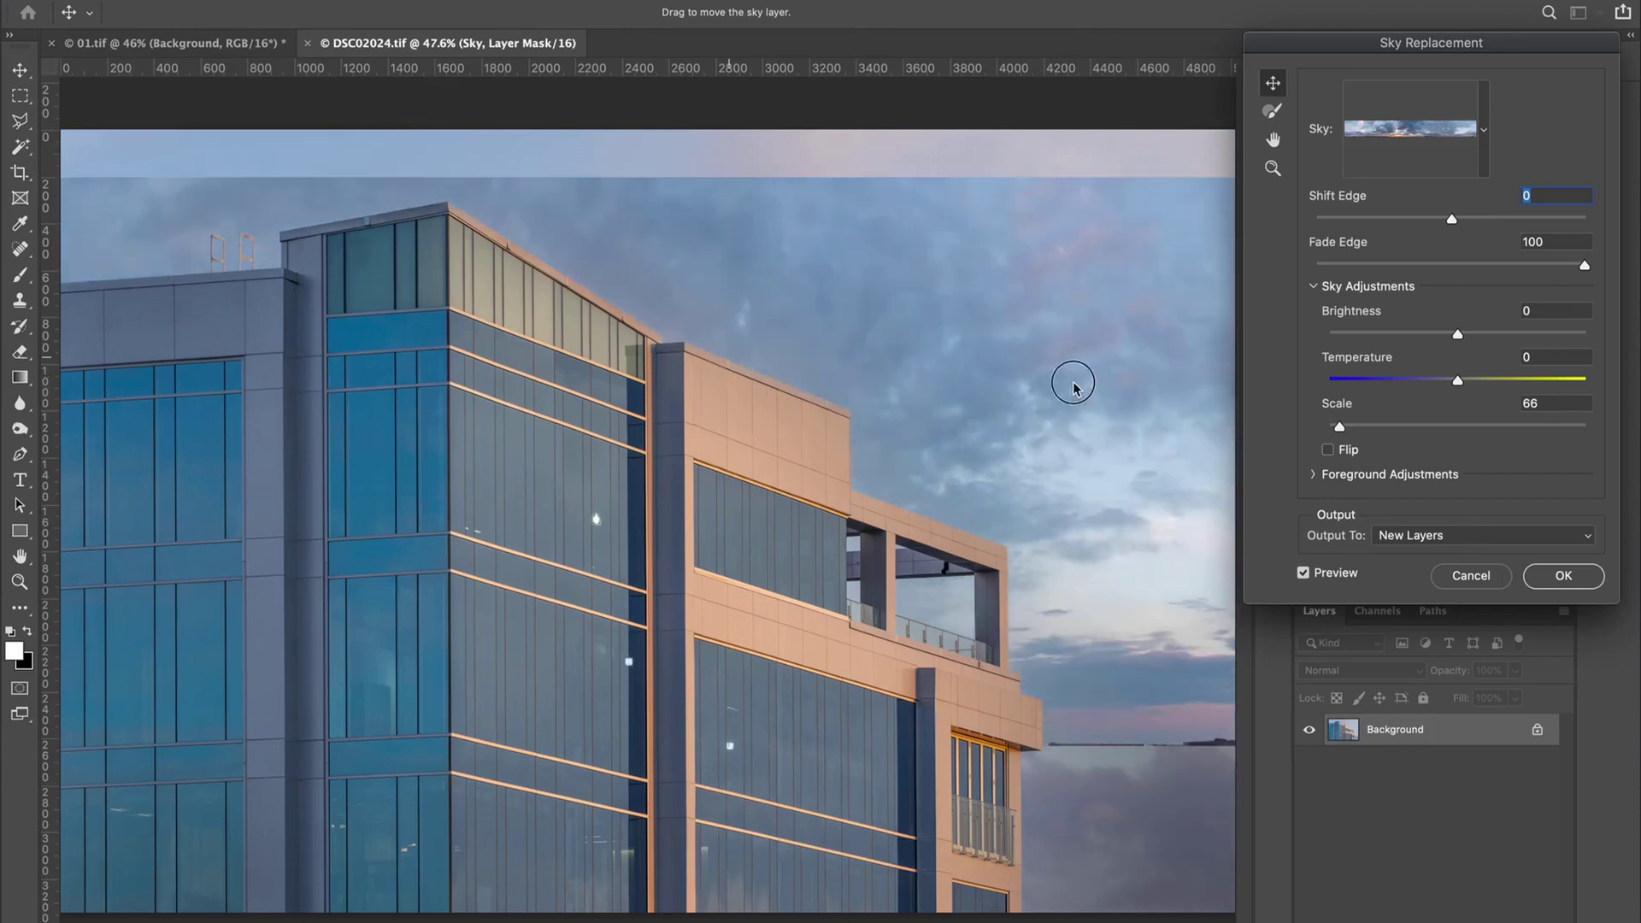
left_click_drag(707, 366, 745, 301)
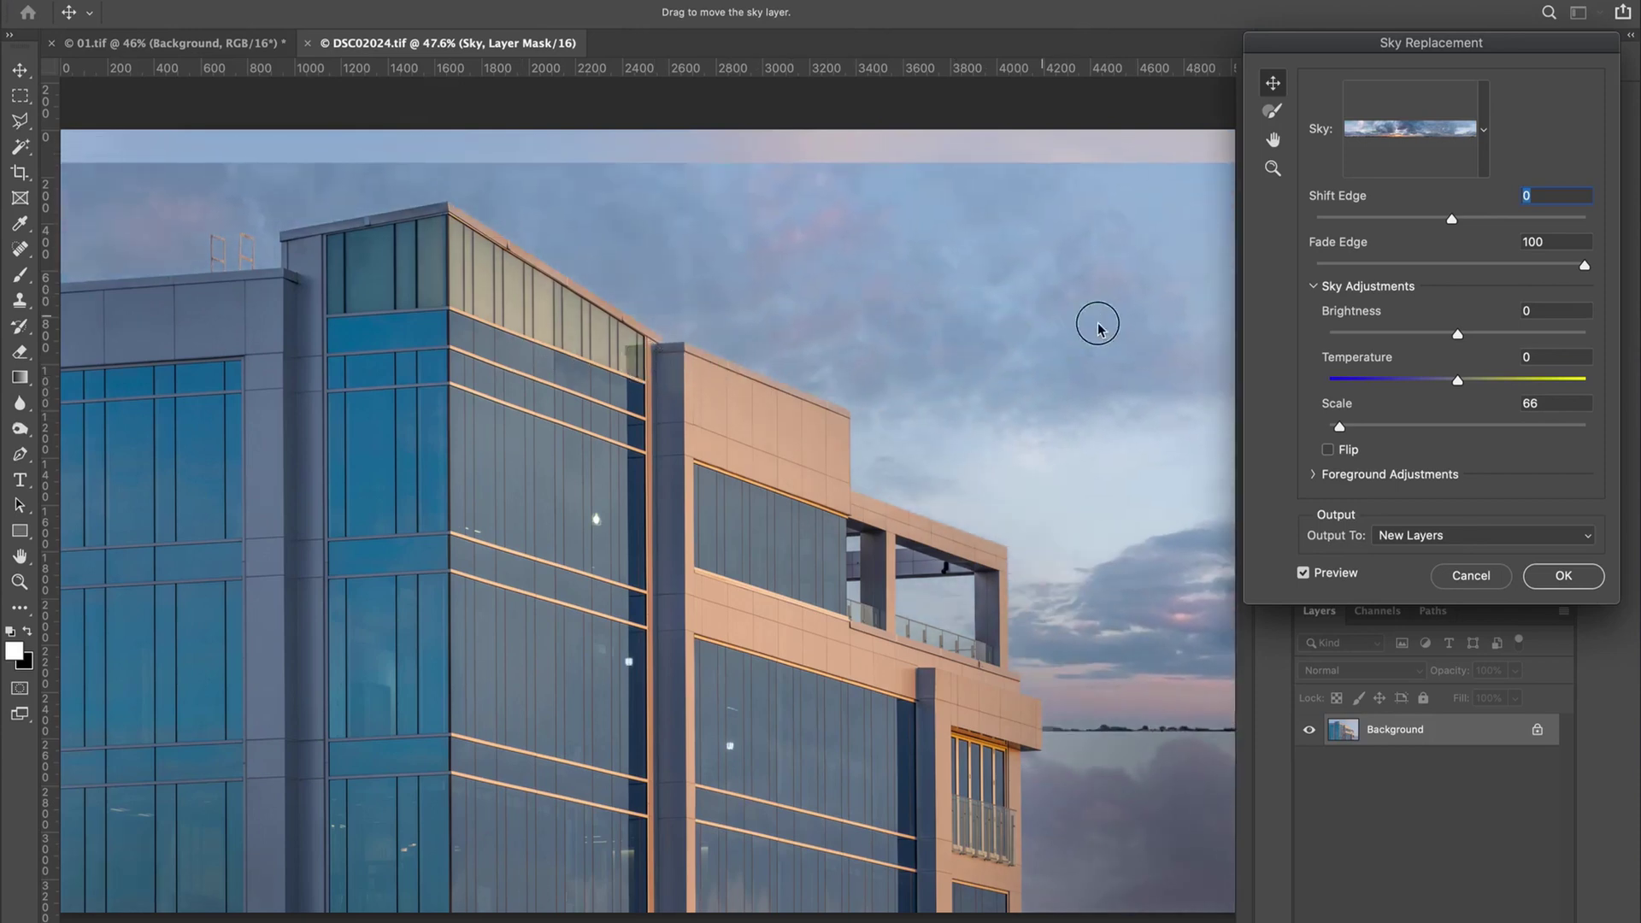
left_click_drag(1091, 322, 906, 243)
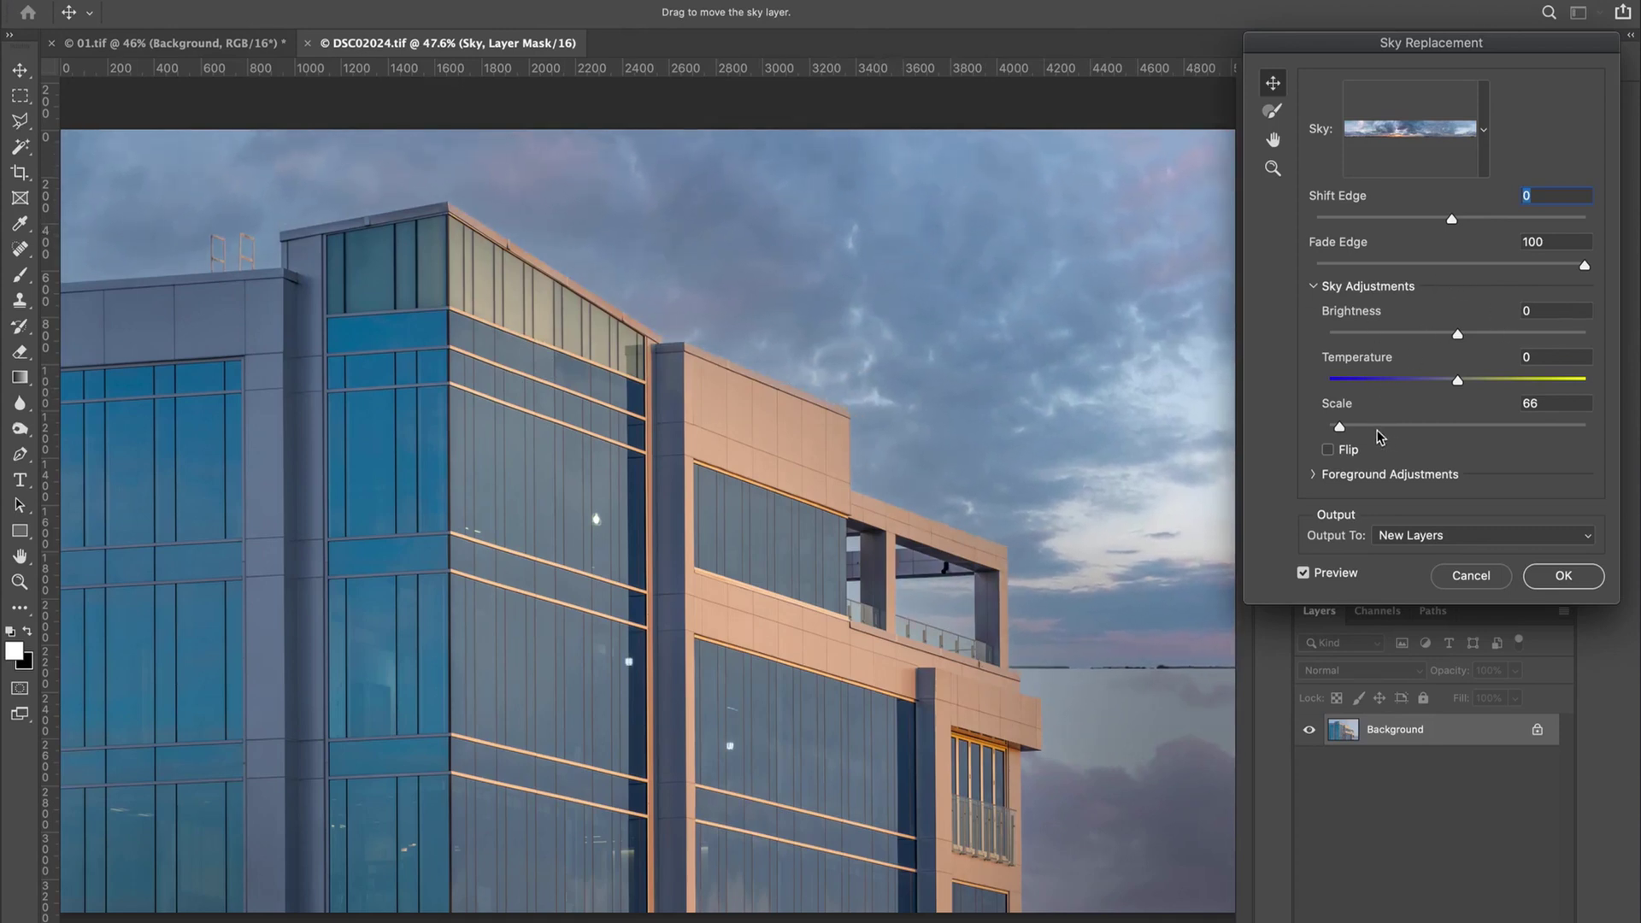
left_click_drag(1074, 341, 905, 624)
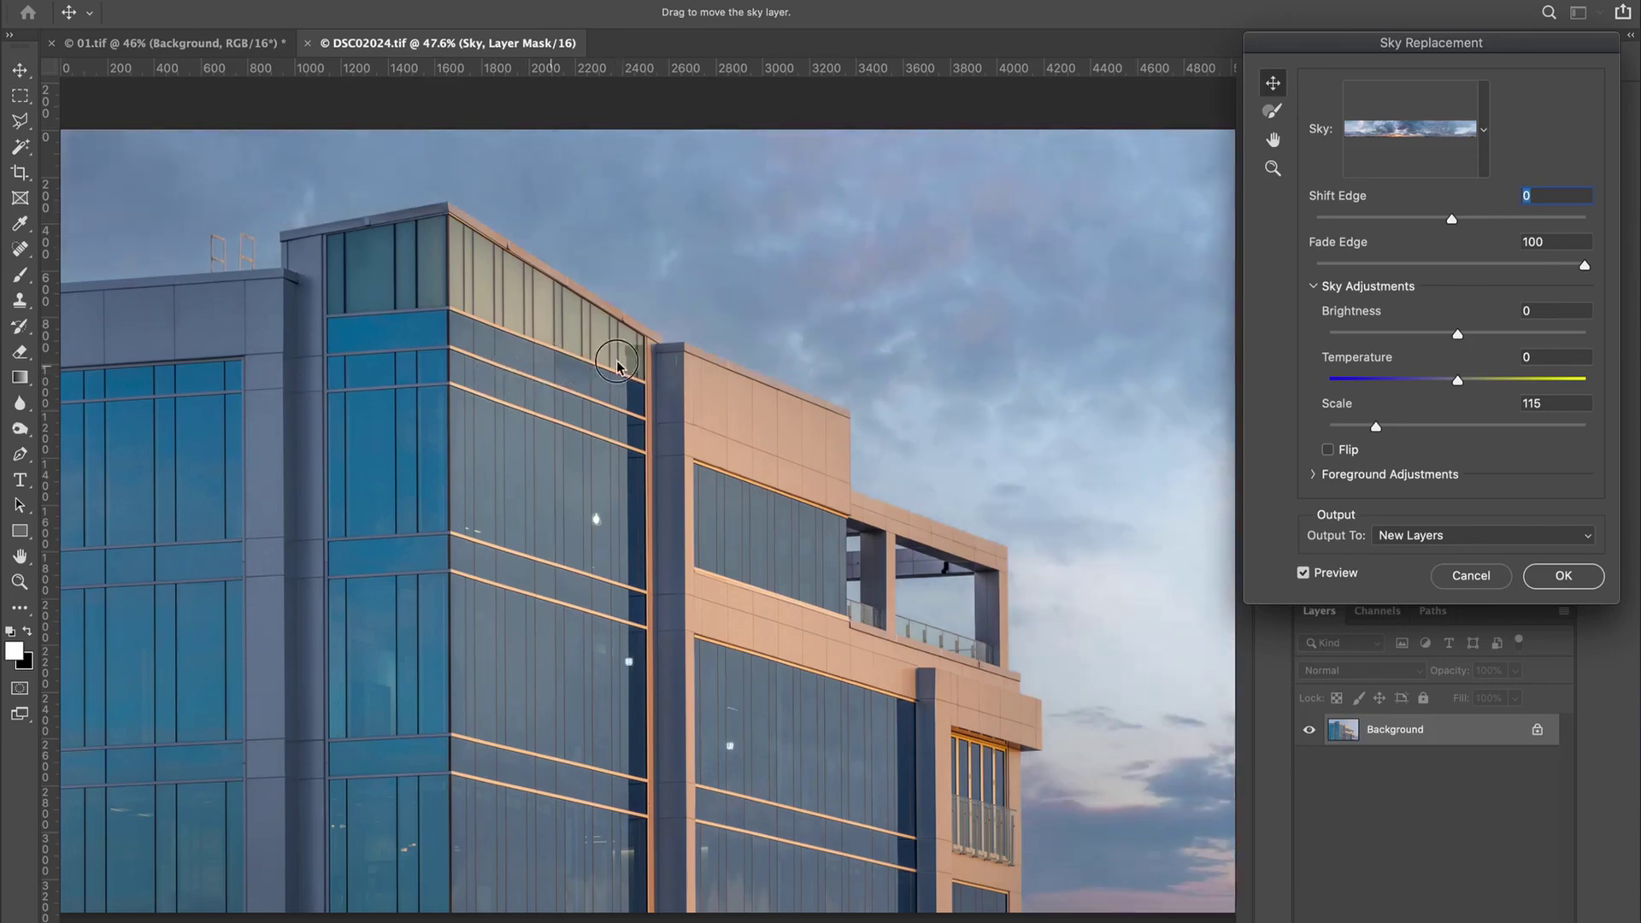
mouse_move(983, 366)
left_mouse_down()
mouse_move(1014, 318)
mouse_move(1001, 345)
left_mouse_up()
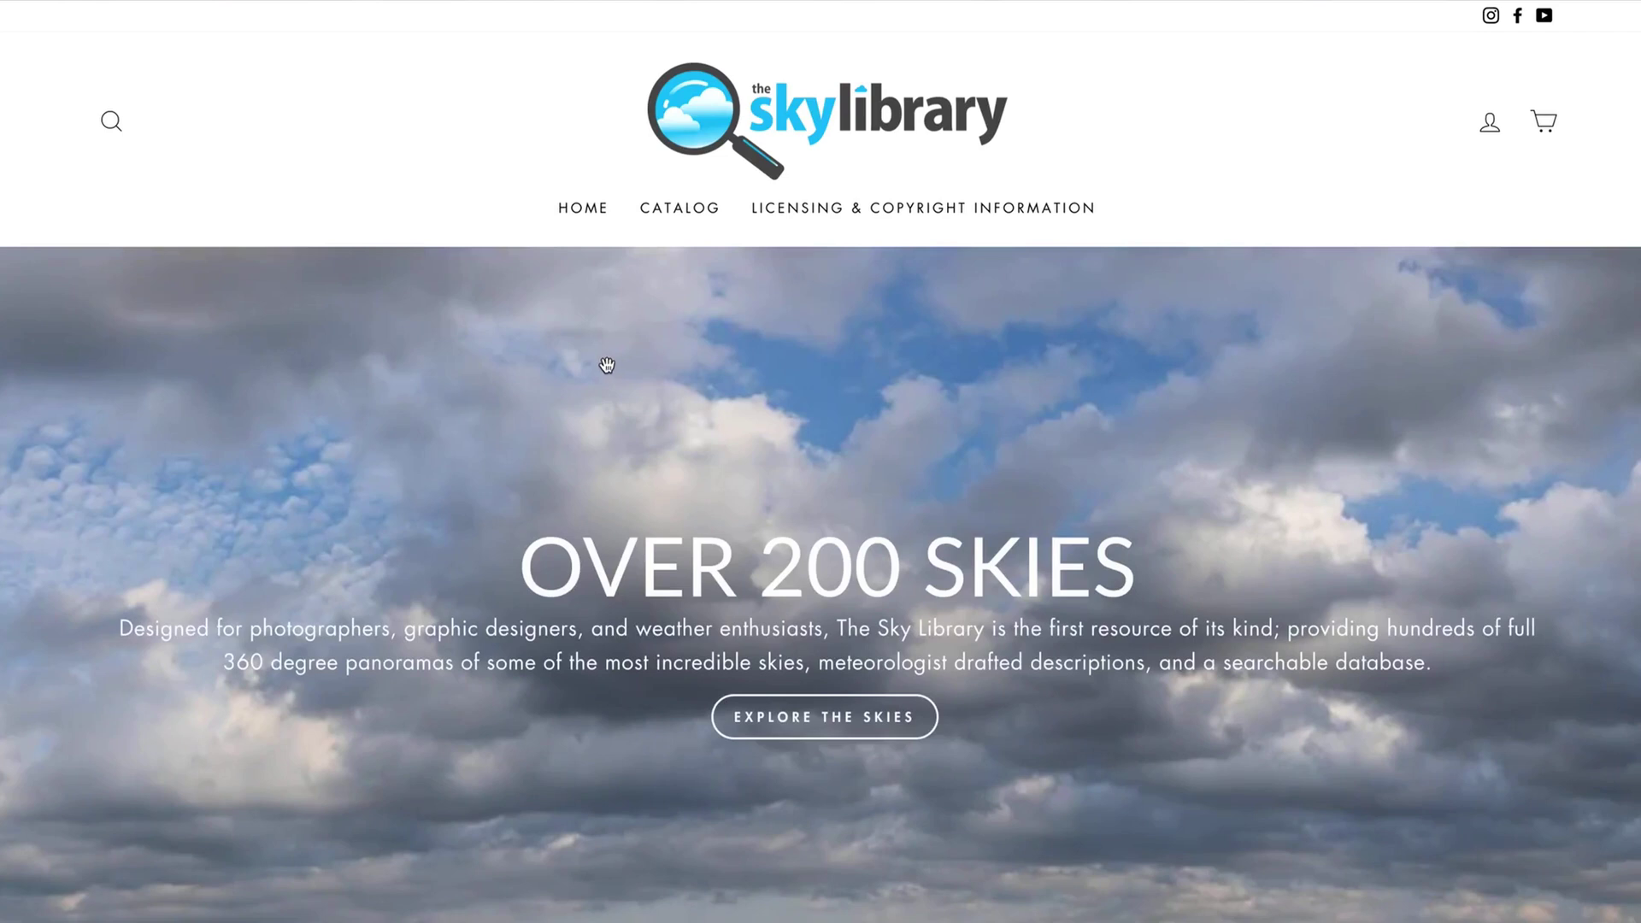
Scroll the Sky Library home page down to the Browse by Sky or Cloud System grid
scroll(607, 366, "down", 12)
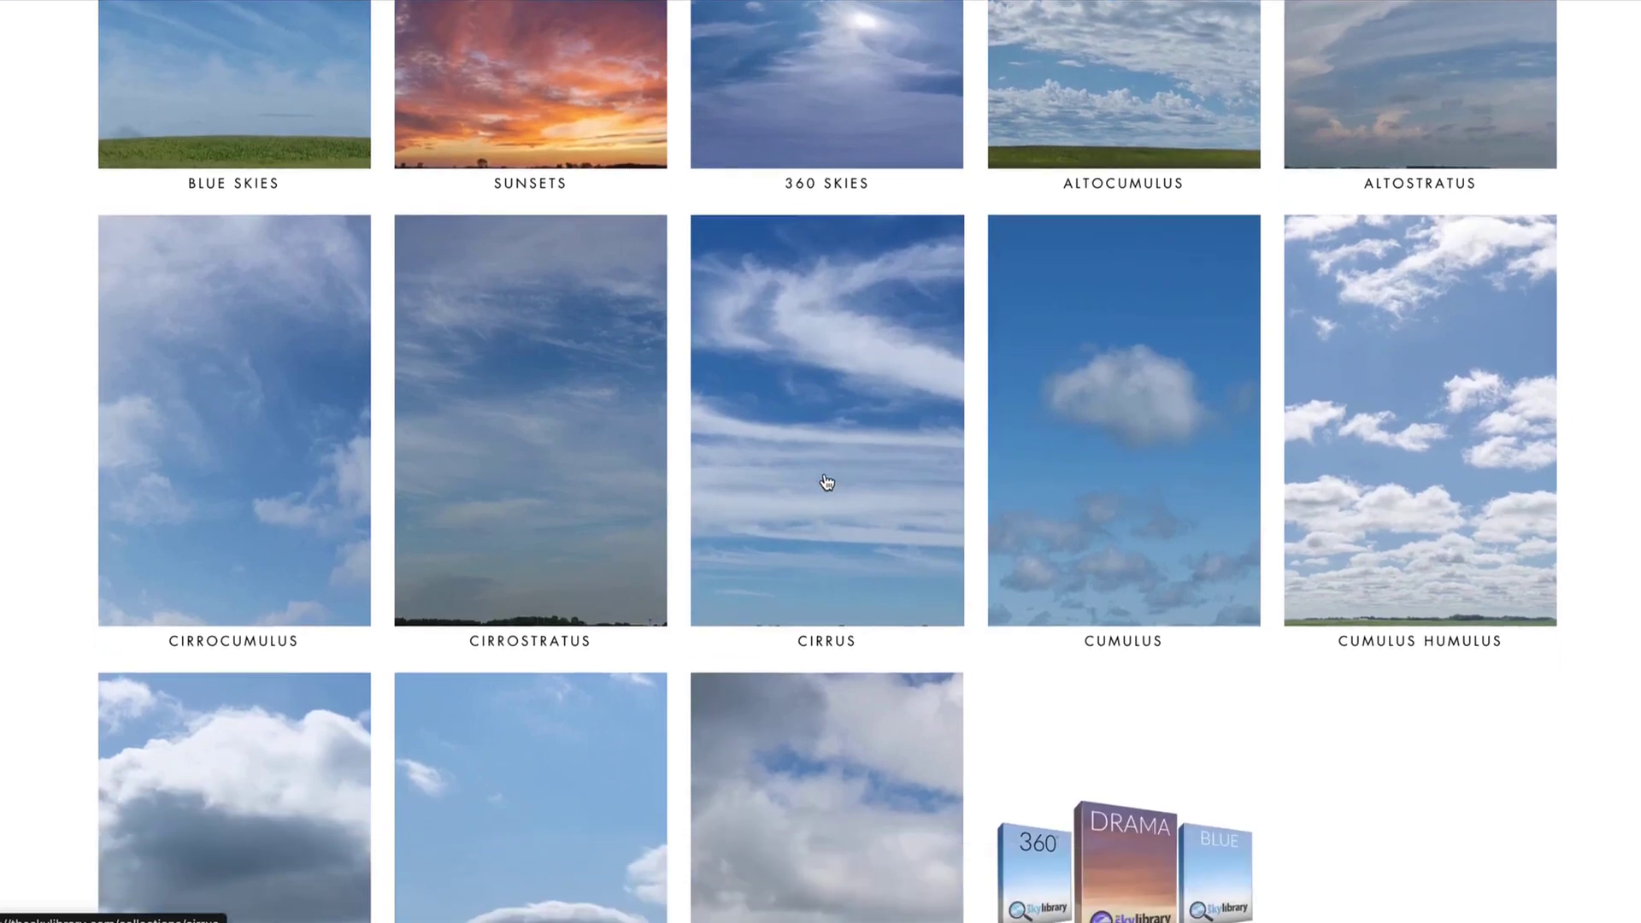
Open the Cirrus collection and read the Autumn - Evening 022 sky's description in its quick view
left_click(833, 479)
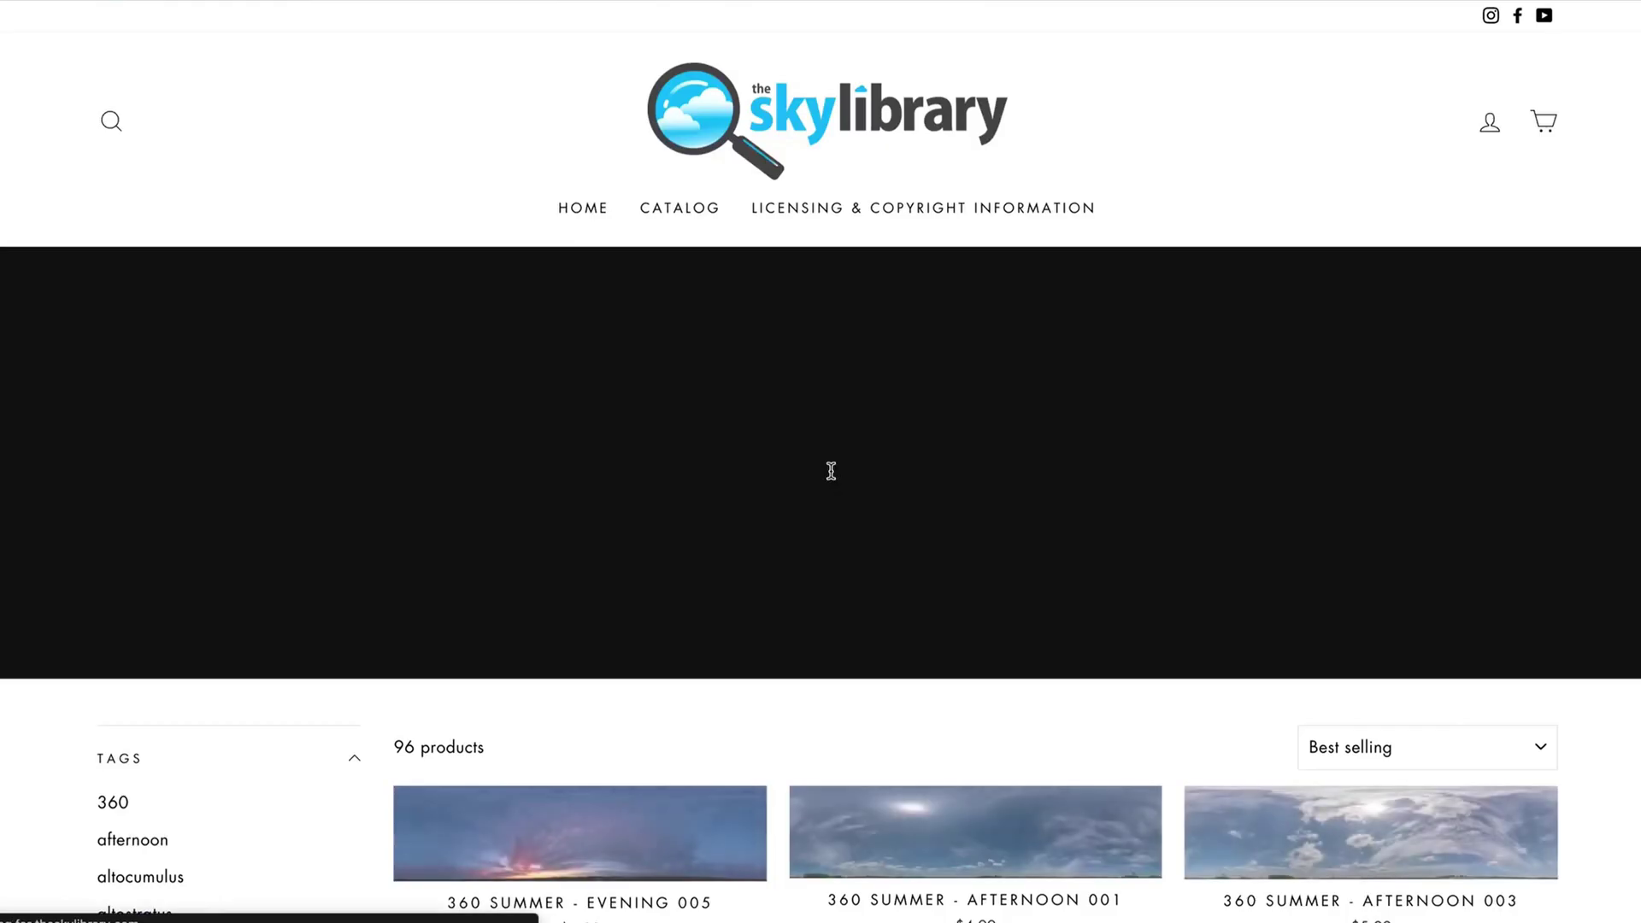
scroll(781, 451, "down", 15)
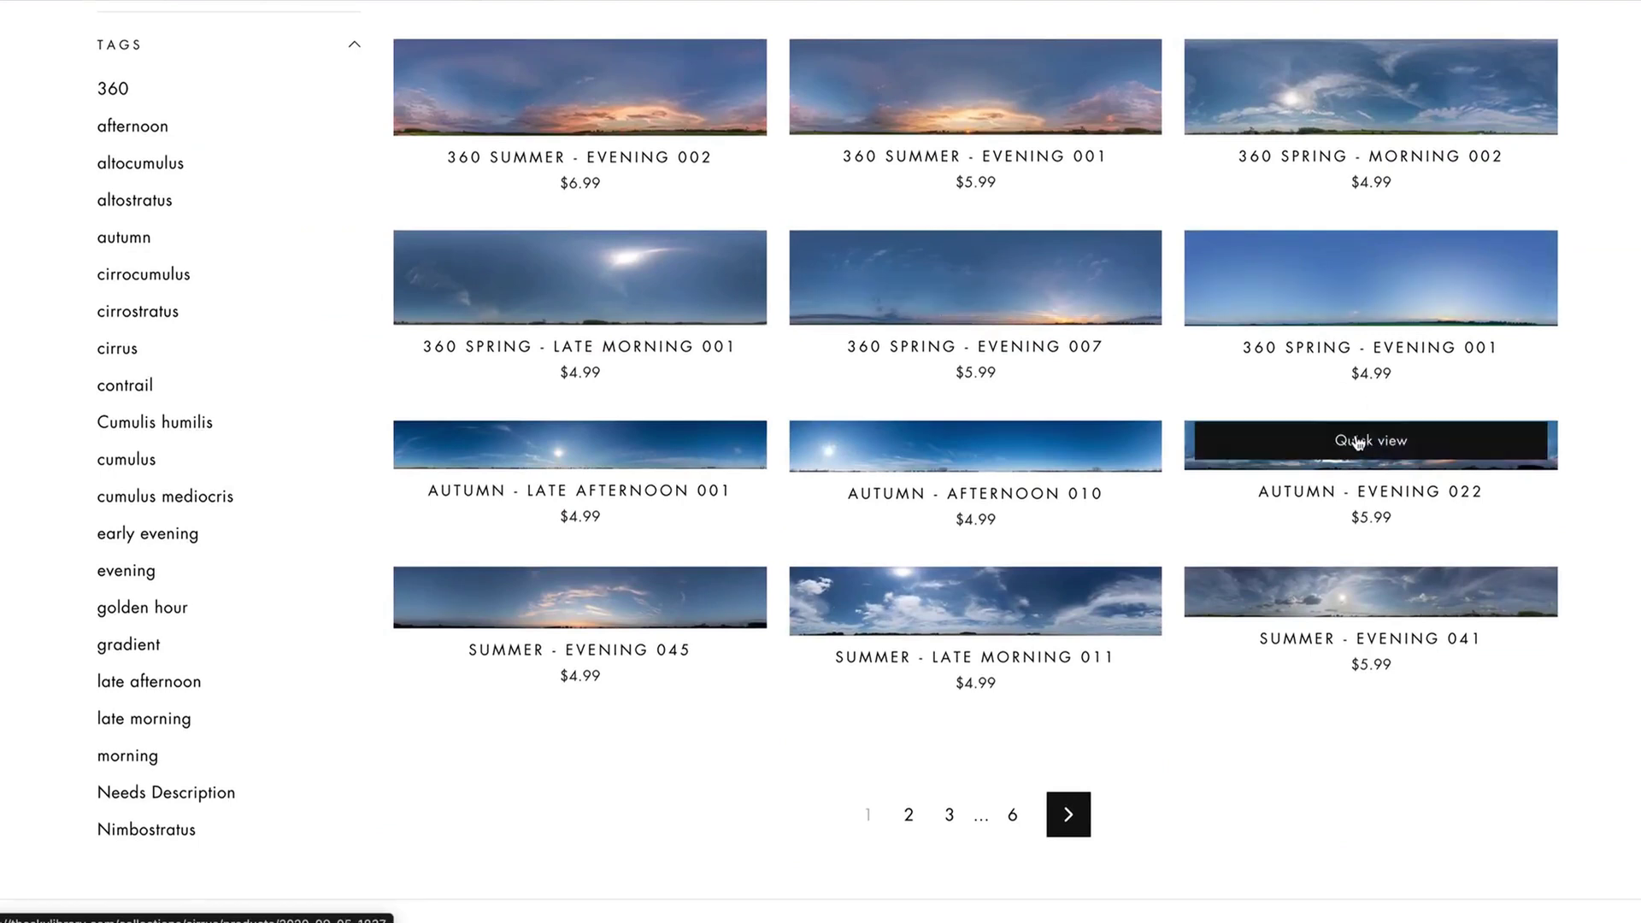
left_click(1358, 442)
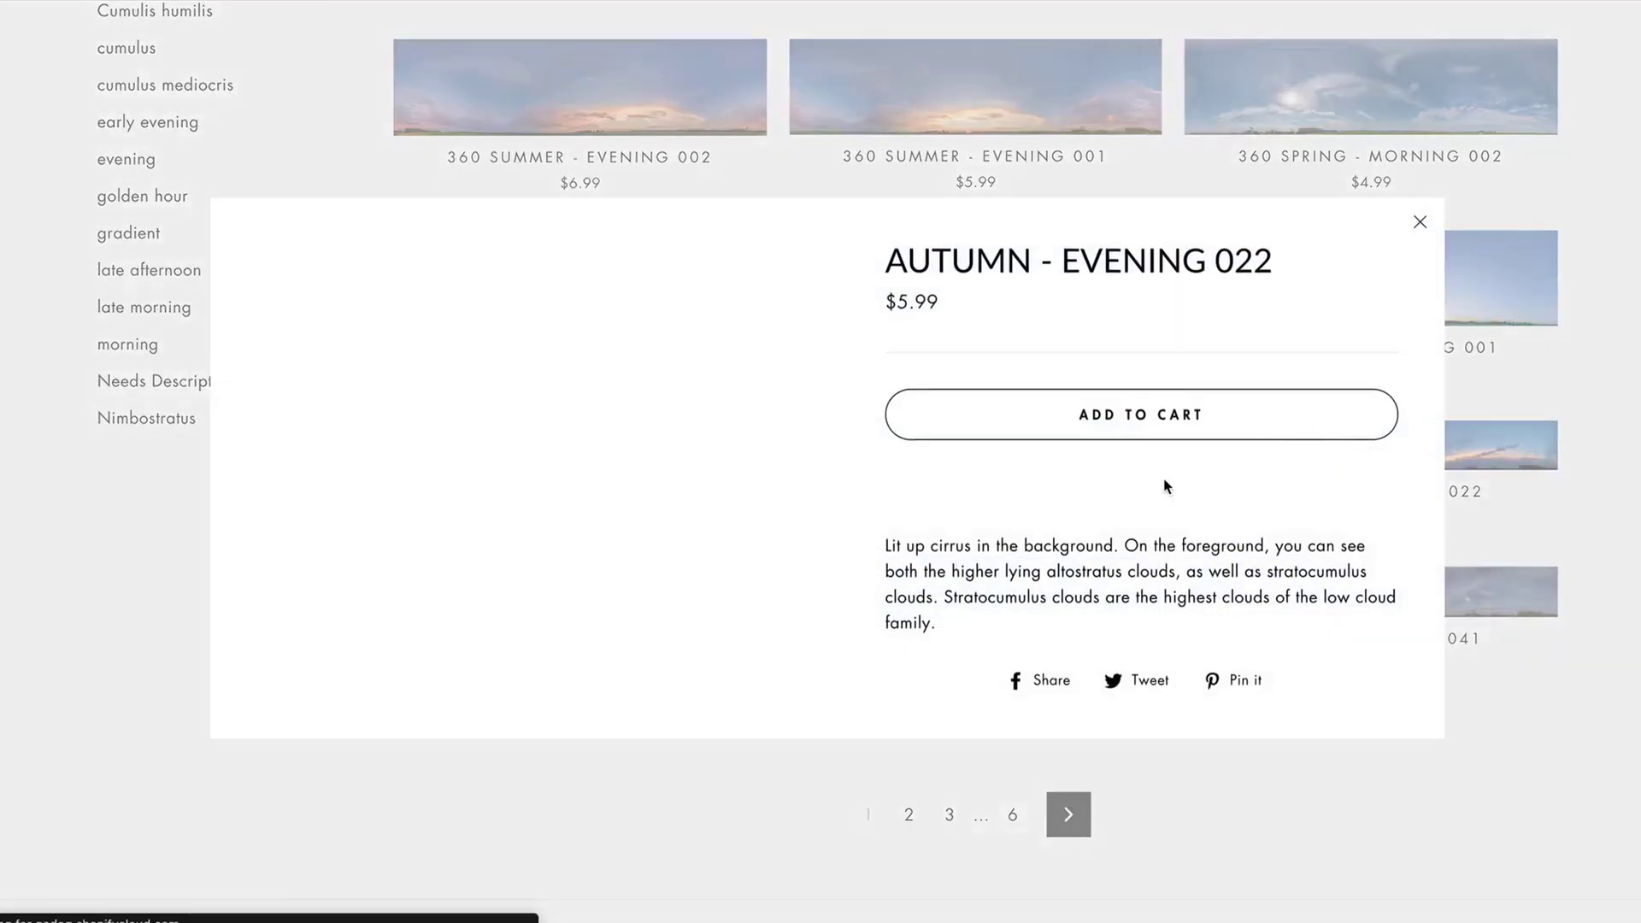
left_click_drag(889, 566, 945, 641)
left_click(966, 607)
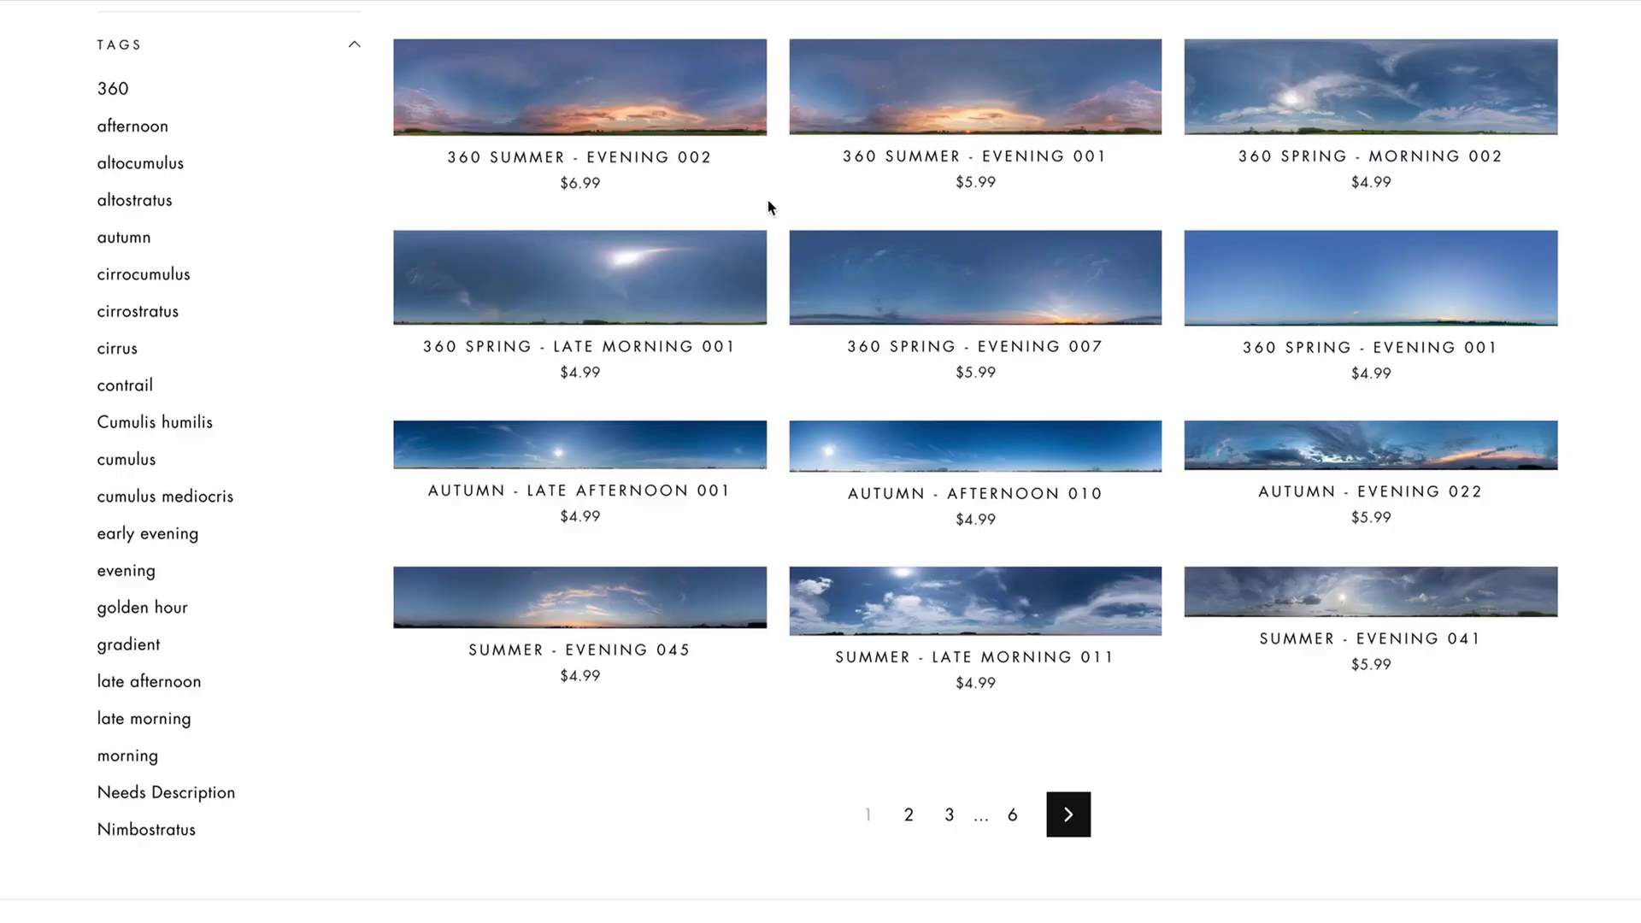
scroll(773, 214, "up", 10)
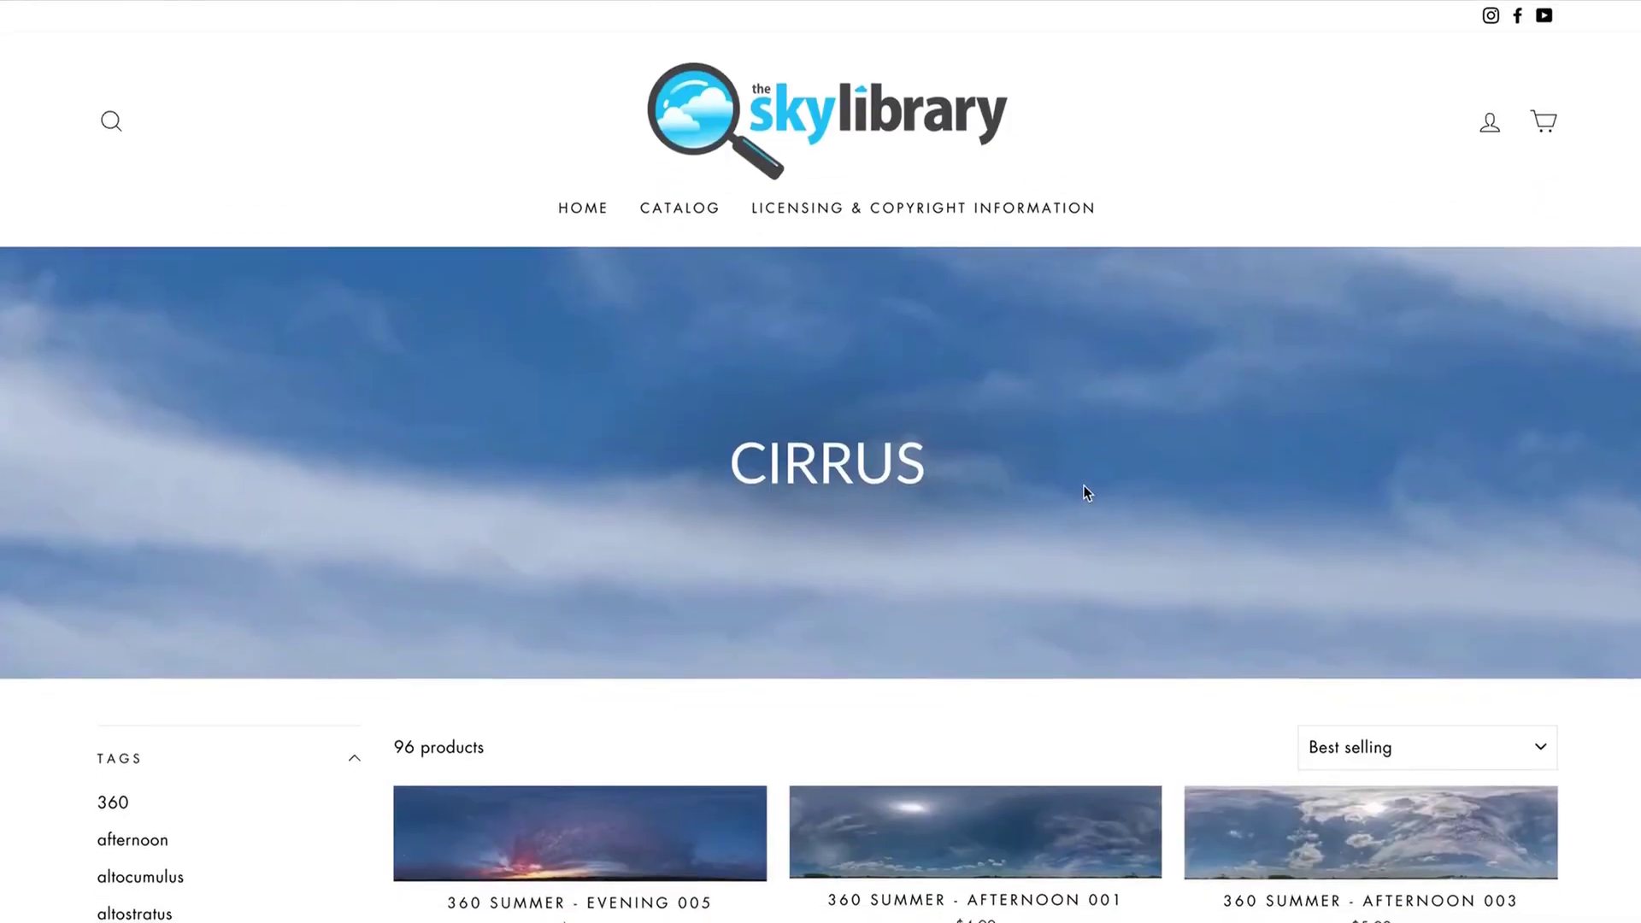
Search the Sky Library store for Spring skies
scroll(898, 413, "down", 4)
scroll(846, 410, "up", 4)
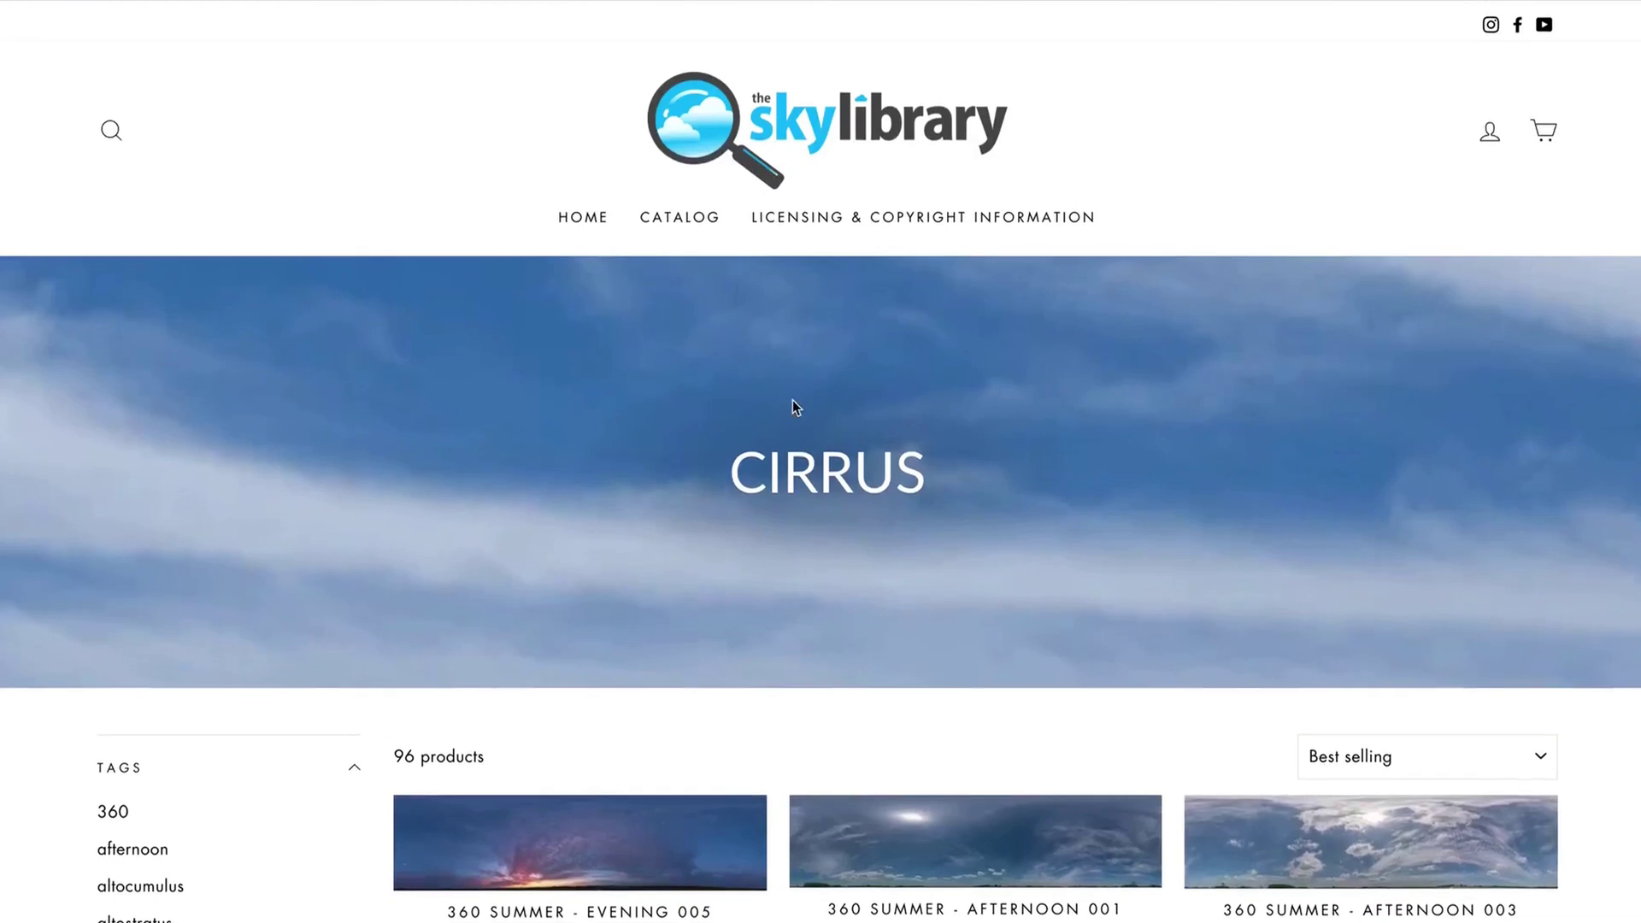
left_click(118, 124)
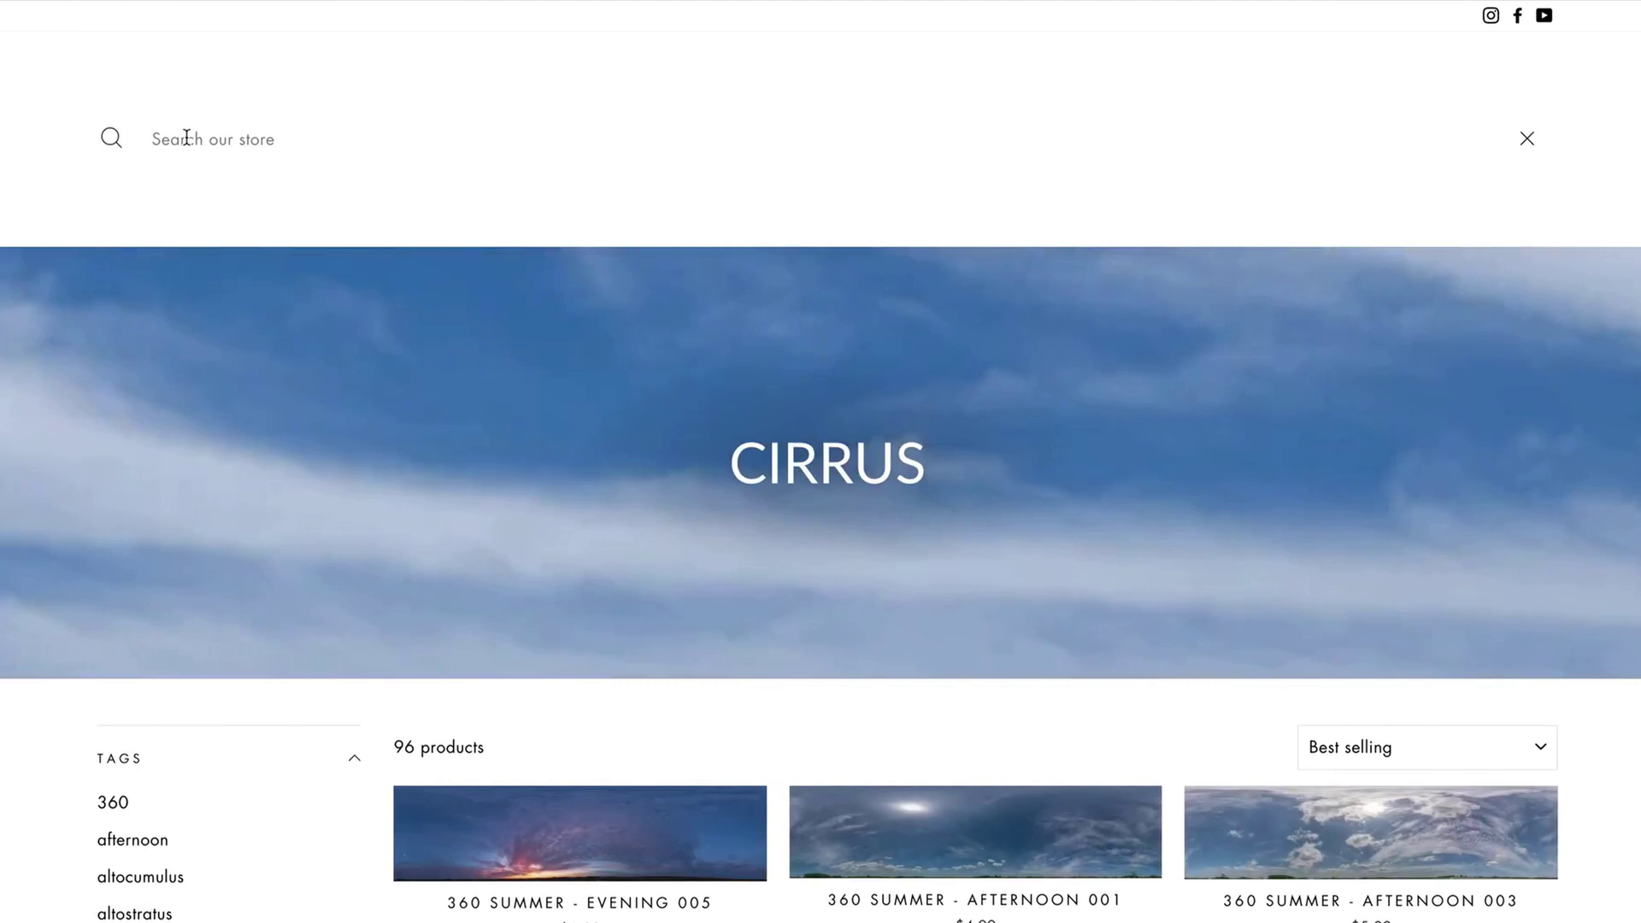
type("Spring")
key("Return")
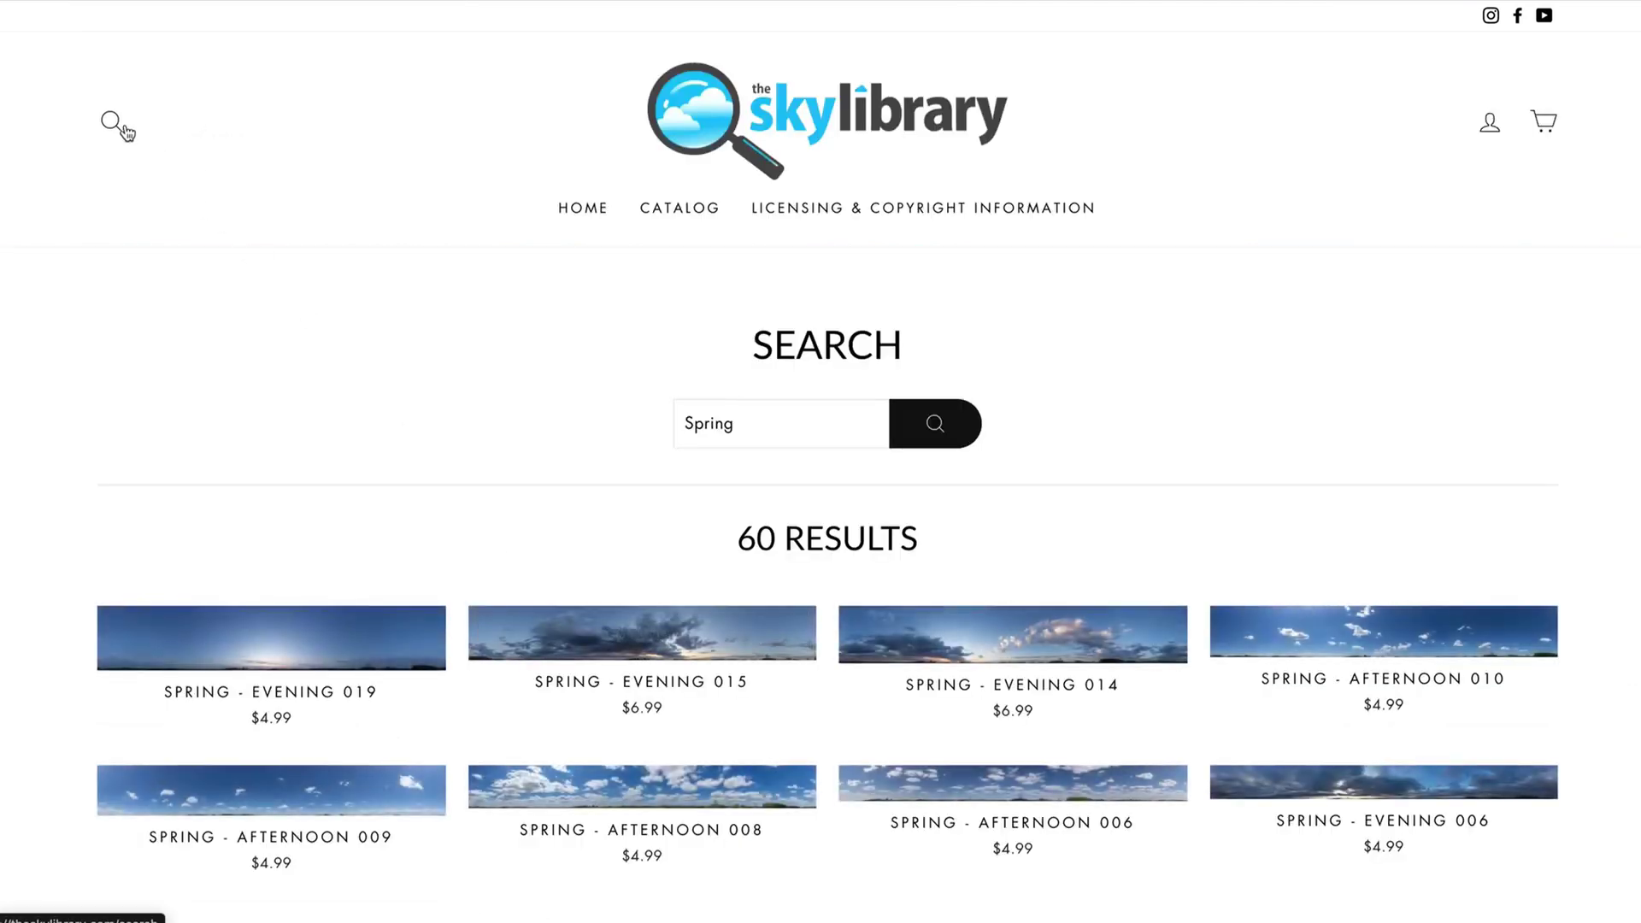
Replace the query with Morning and browse the 36 Morning sky results
left_click(112, 124)
left_click(201, 138)
double_click(205, 139)
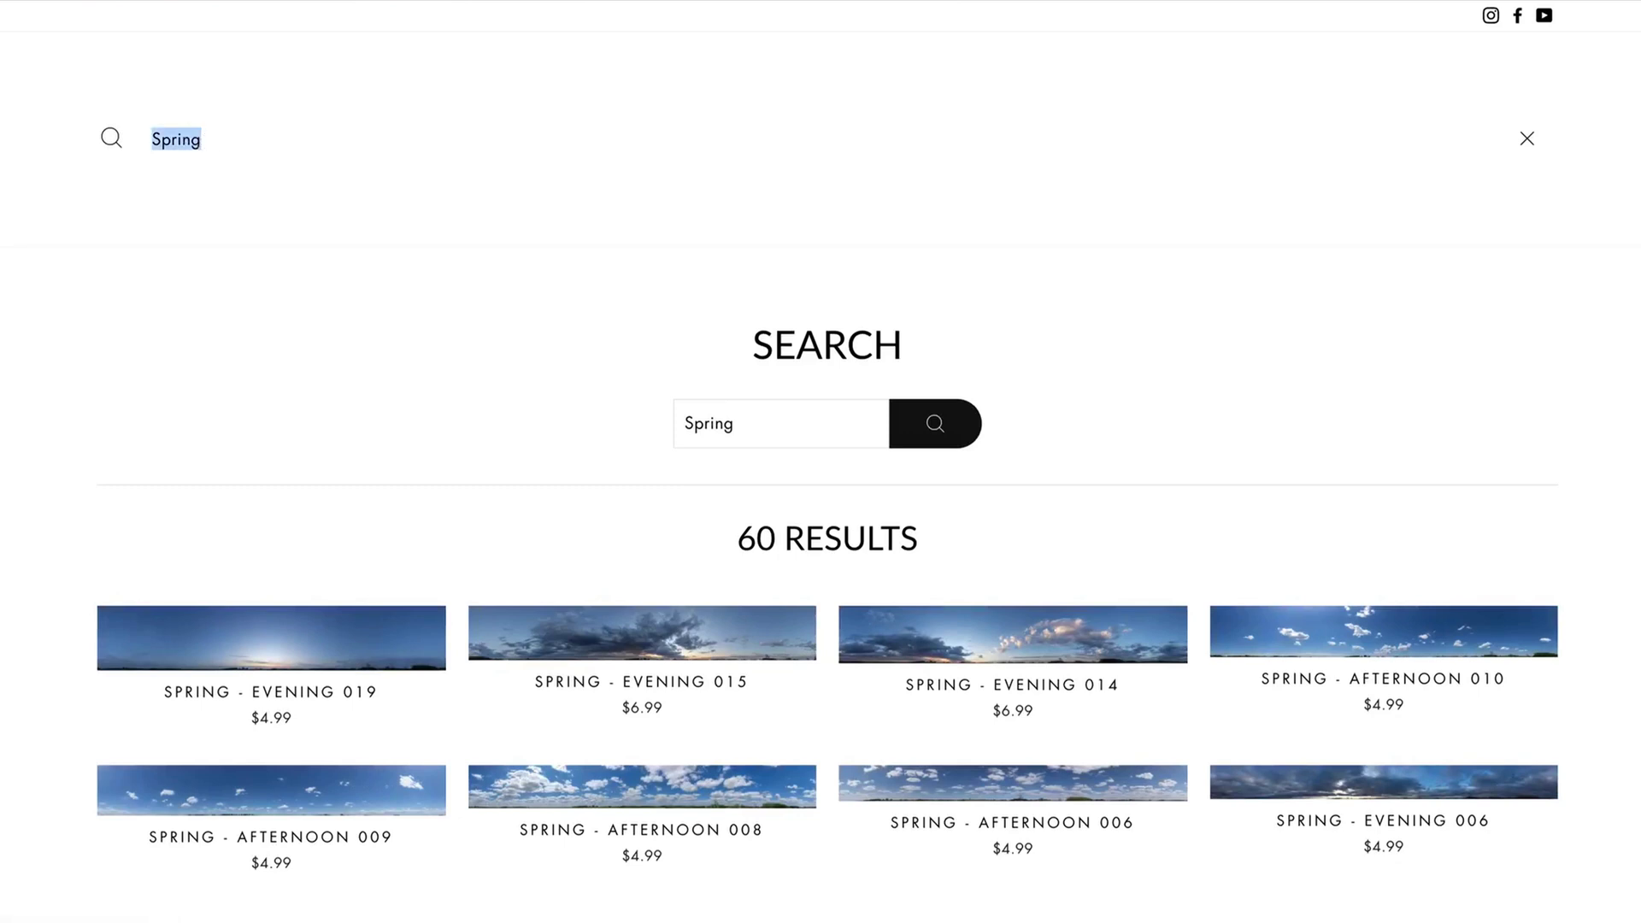
type("Morn")
key("Return")
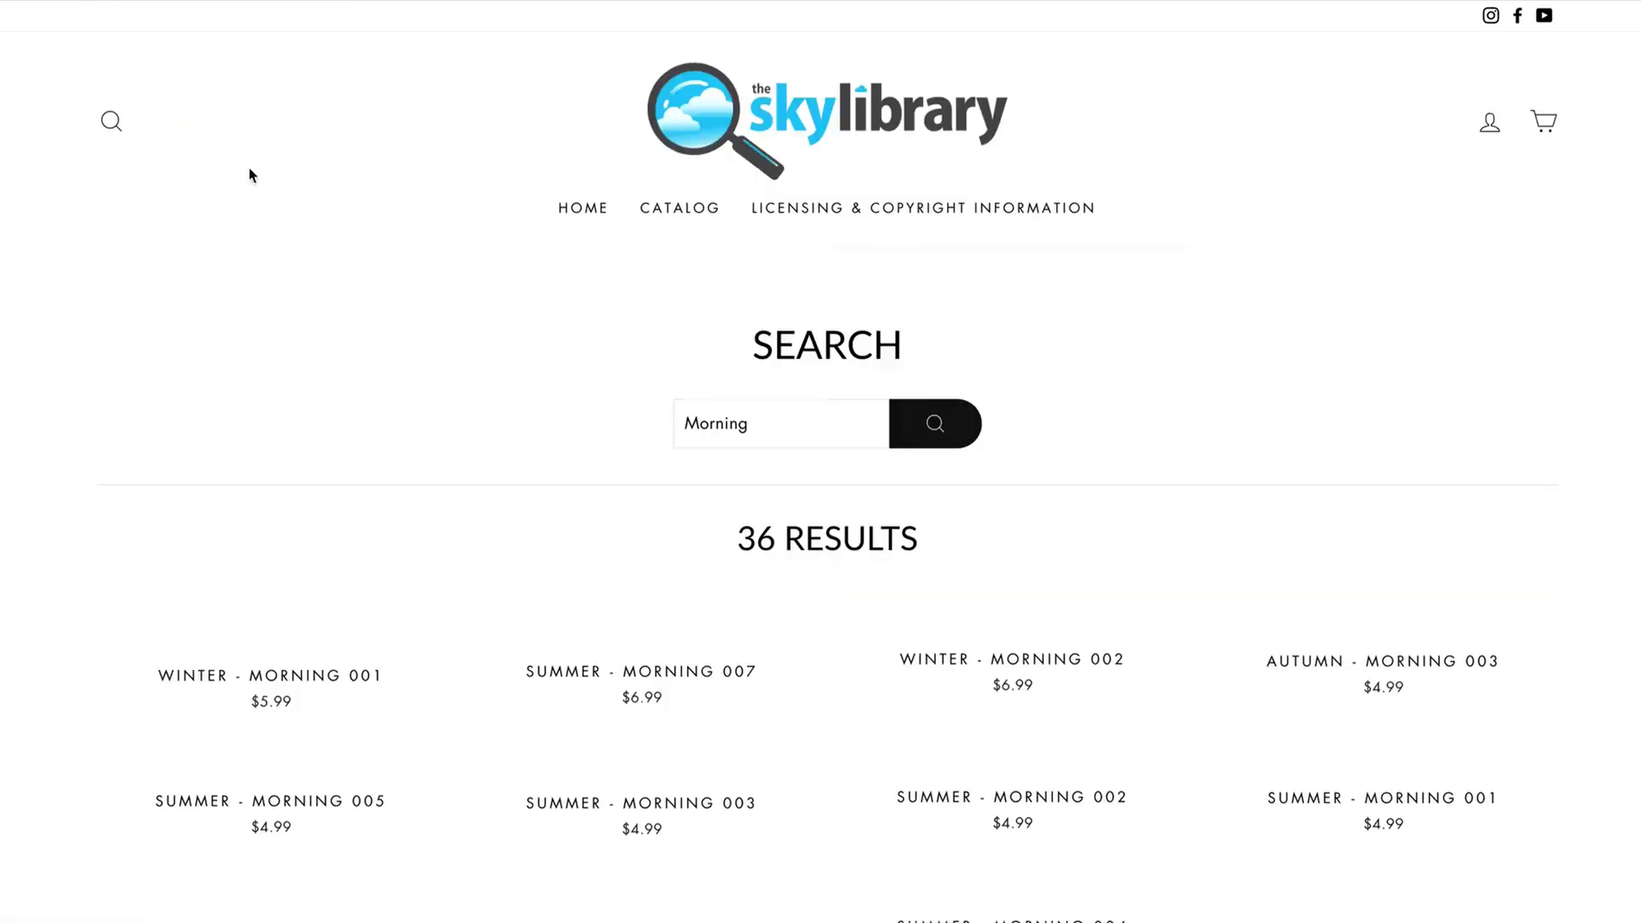
scroll(630, 575, "down", 3)
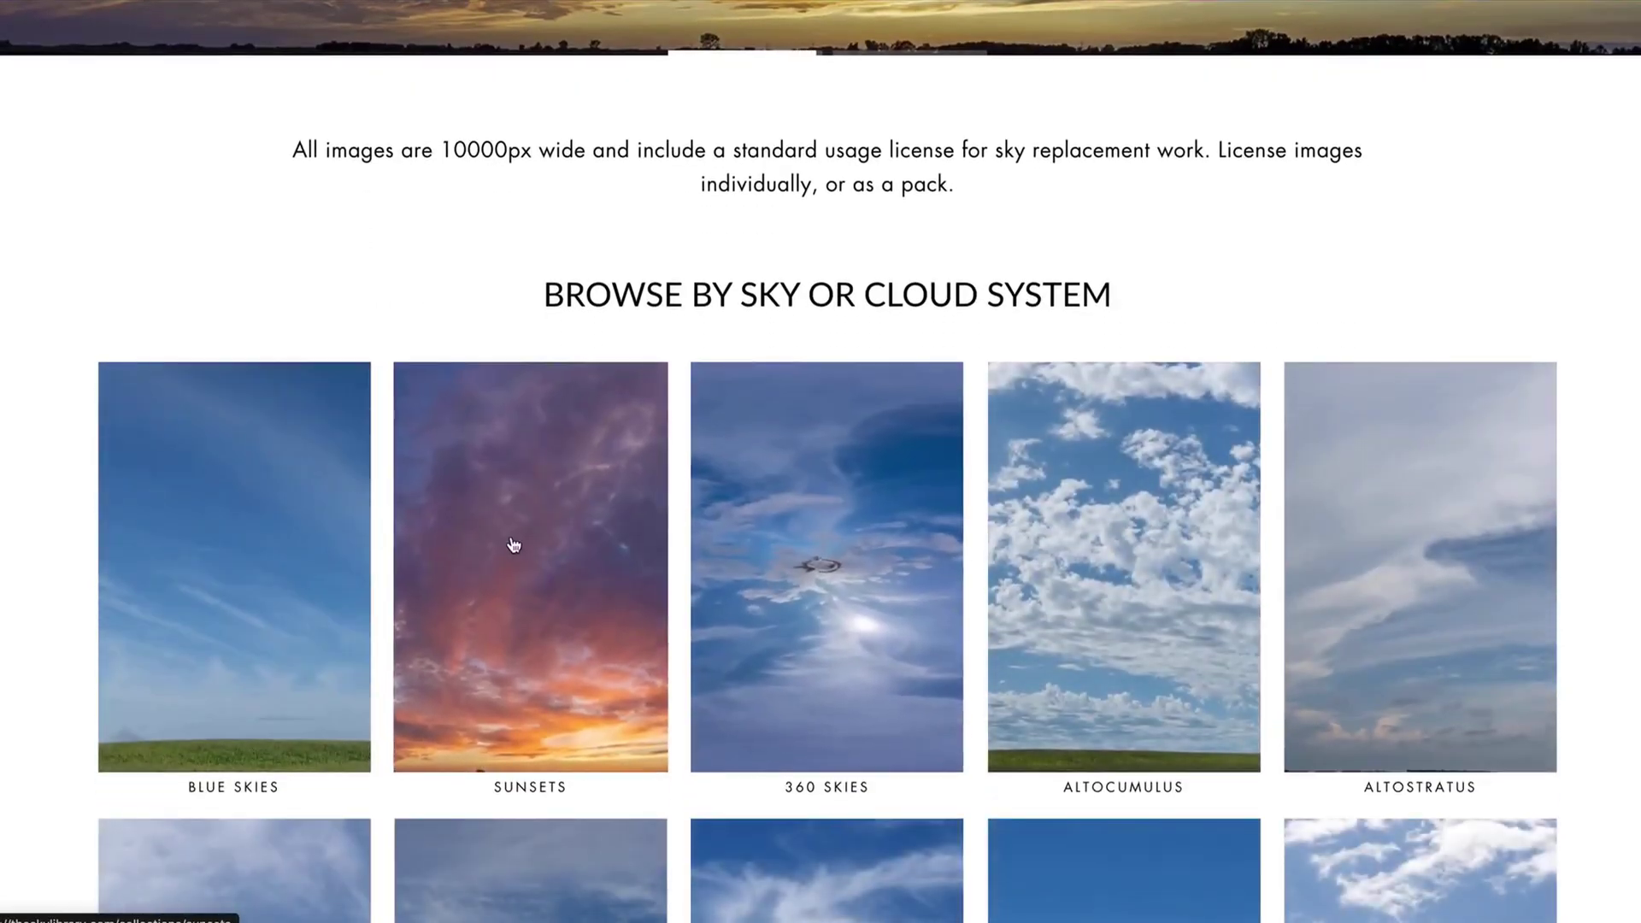
Open the $97.00 Dramatic Skies Pack page from the Sky Packs collection
scroll(514, 543, "down", 10)
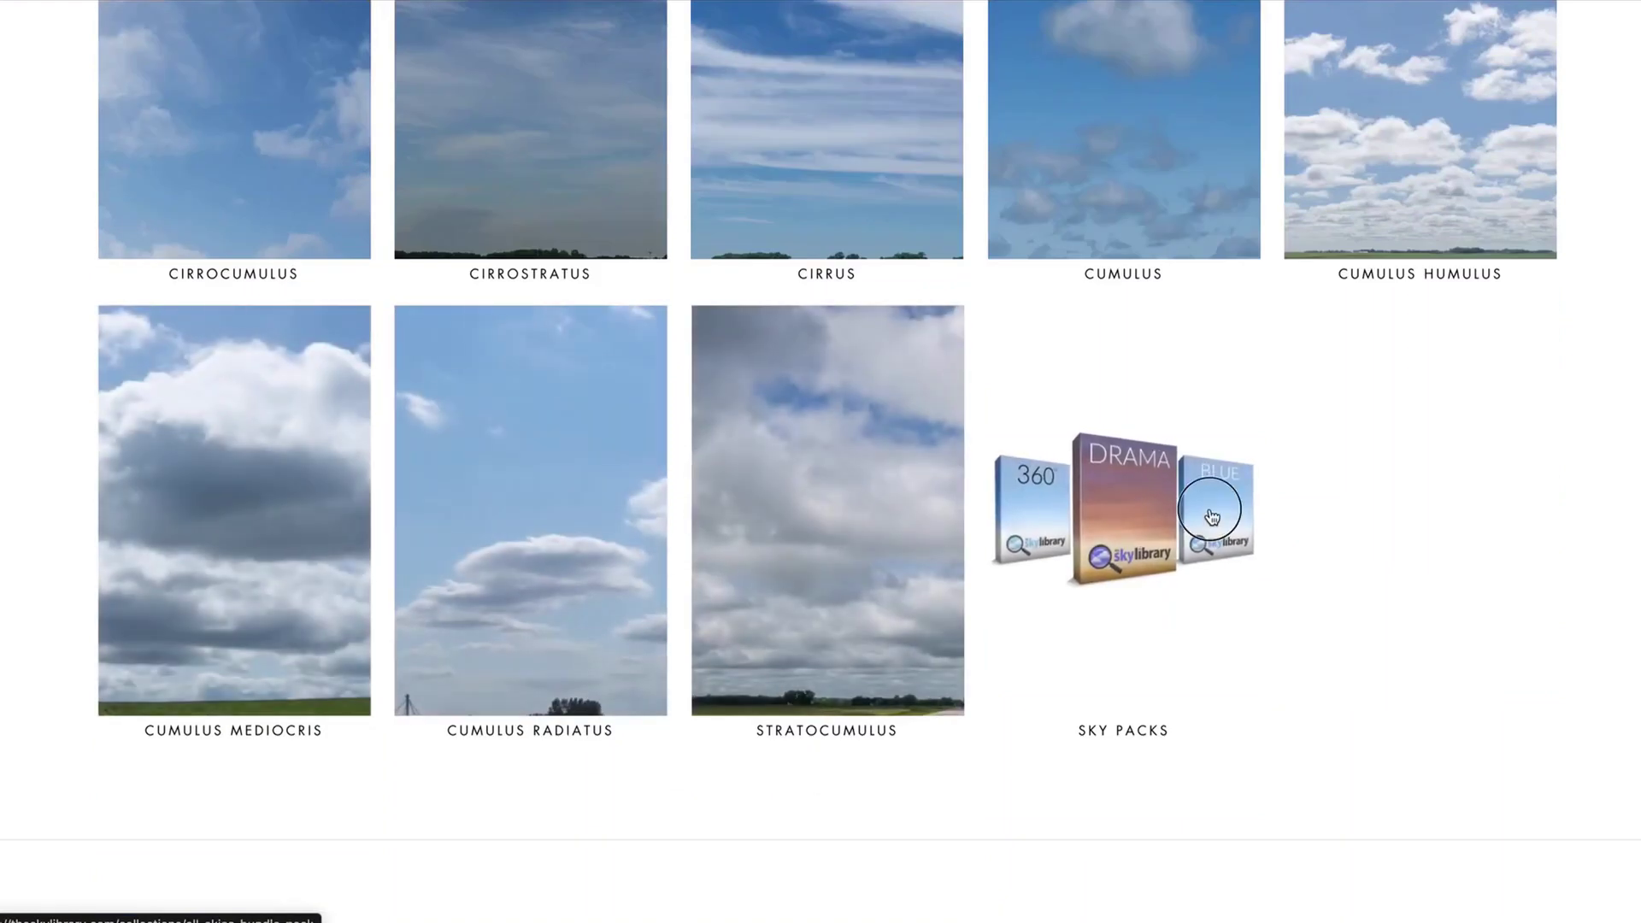
left_click(1209, 502)
scroll(941, 521, "down", 5)
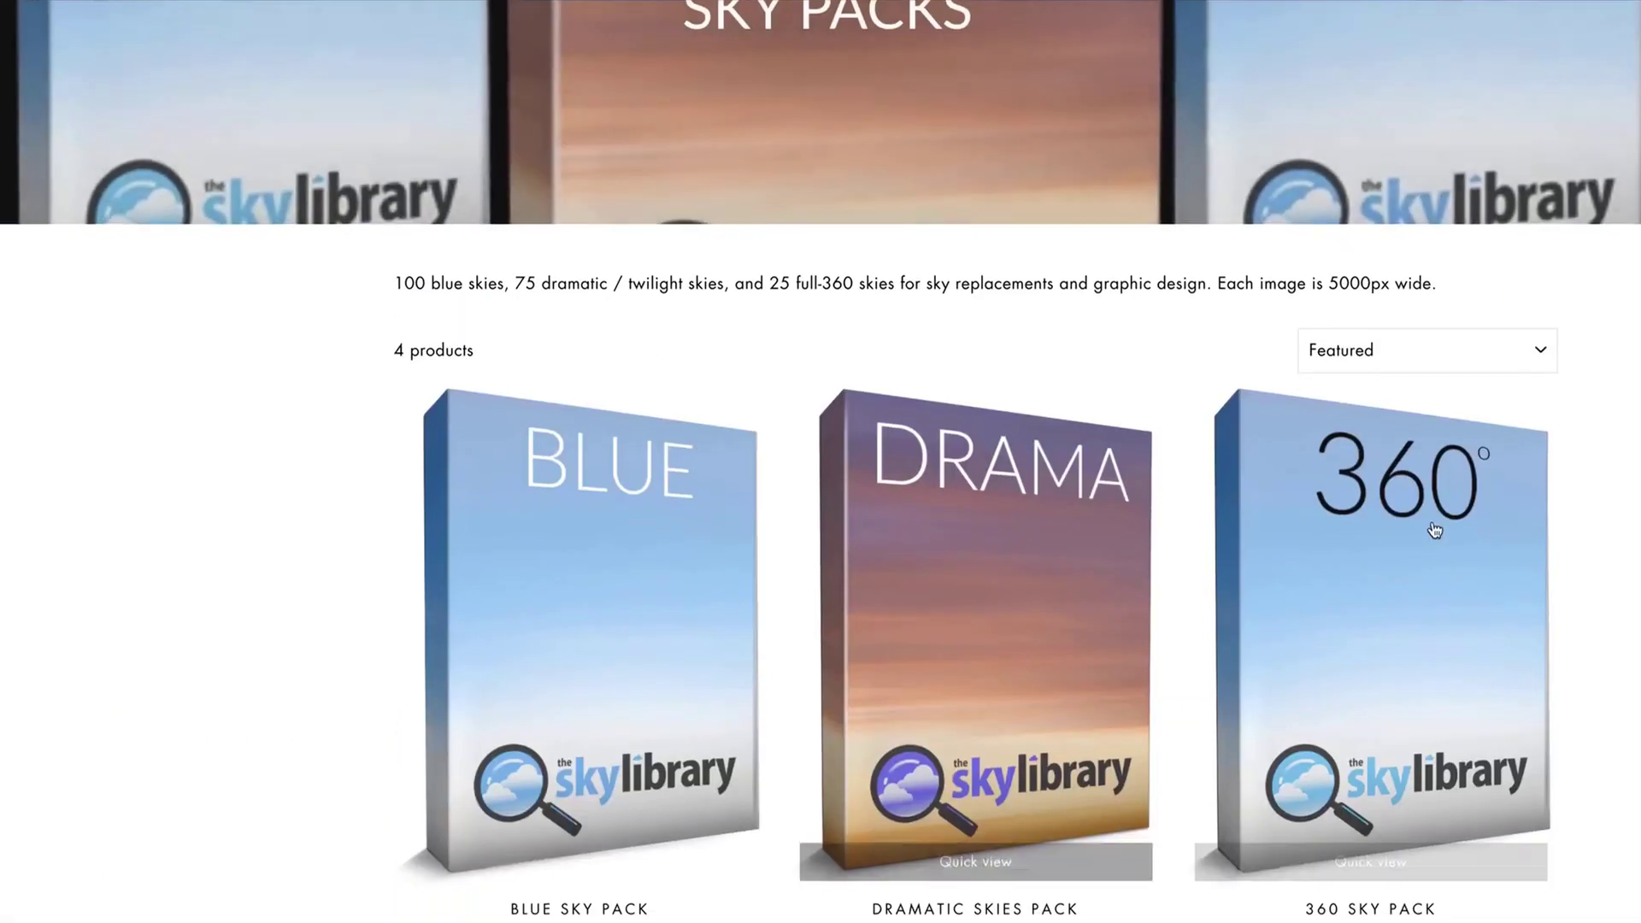
mouse_move(1035, 557)
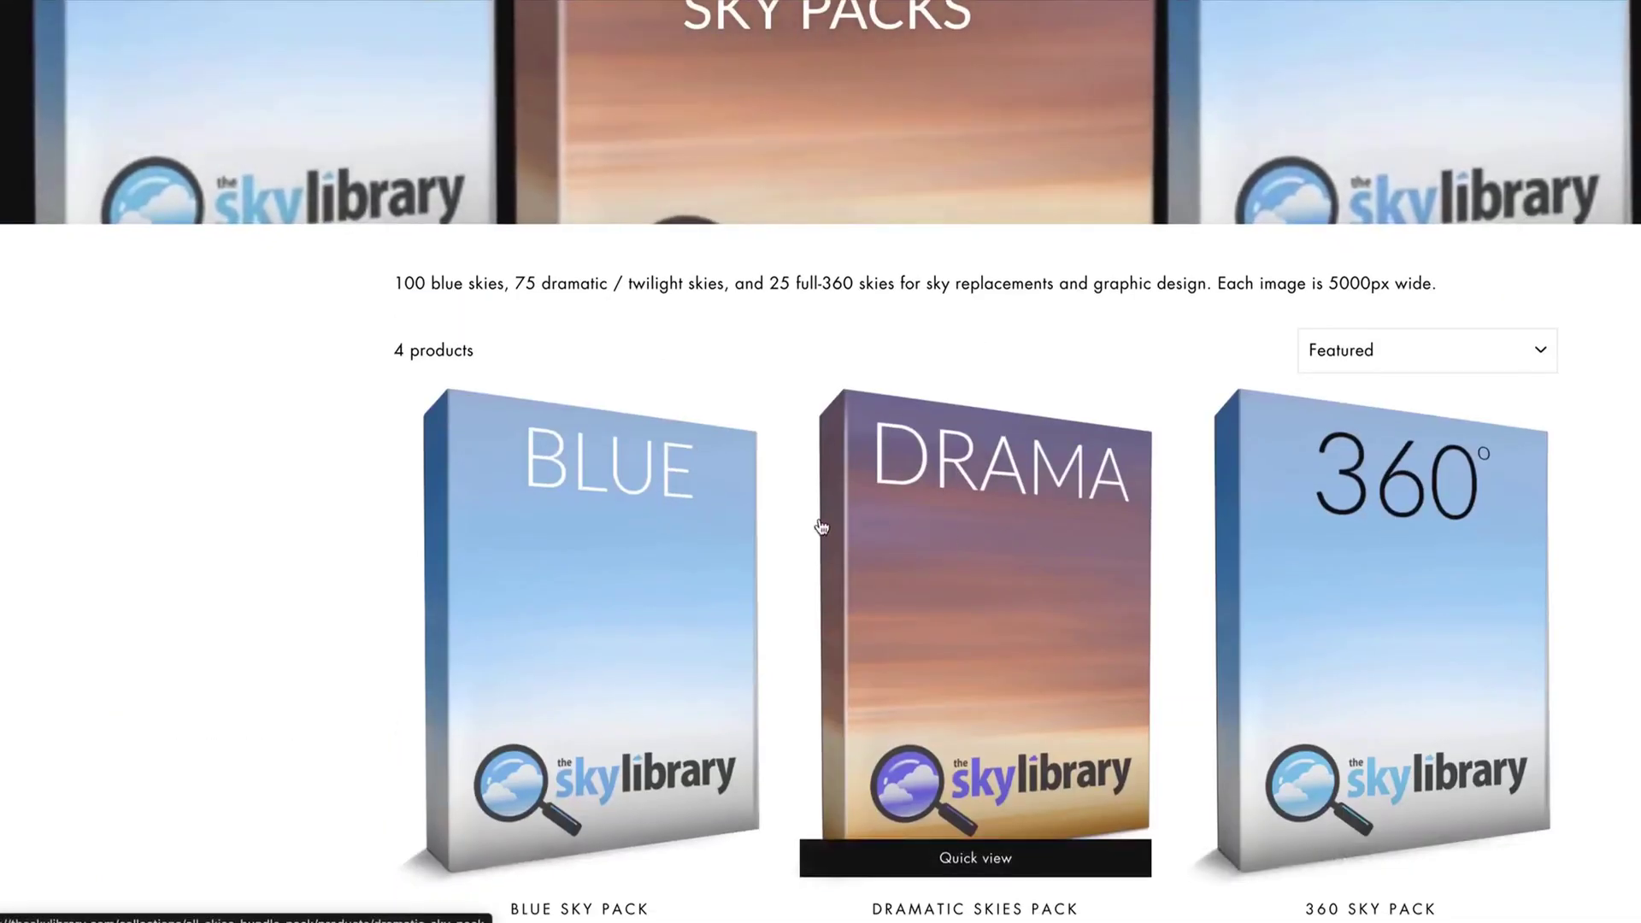
mouse_move(569, 656)
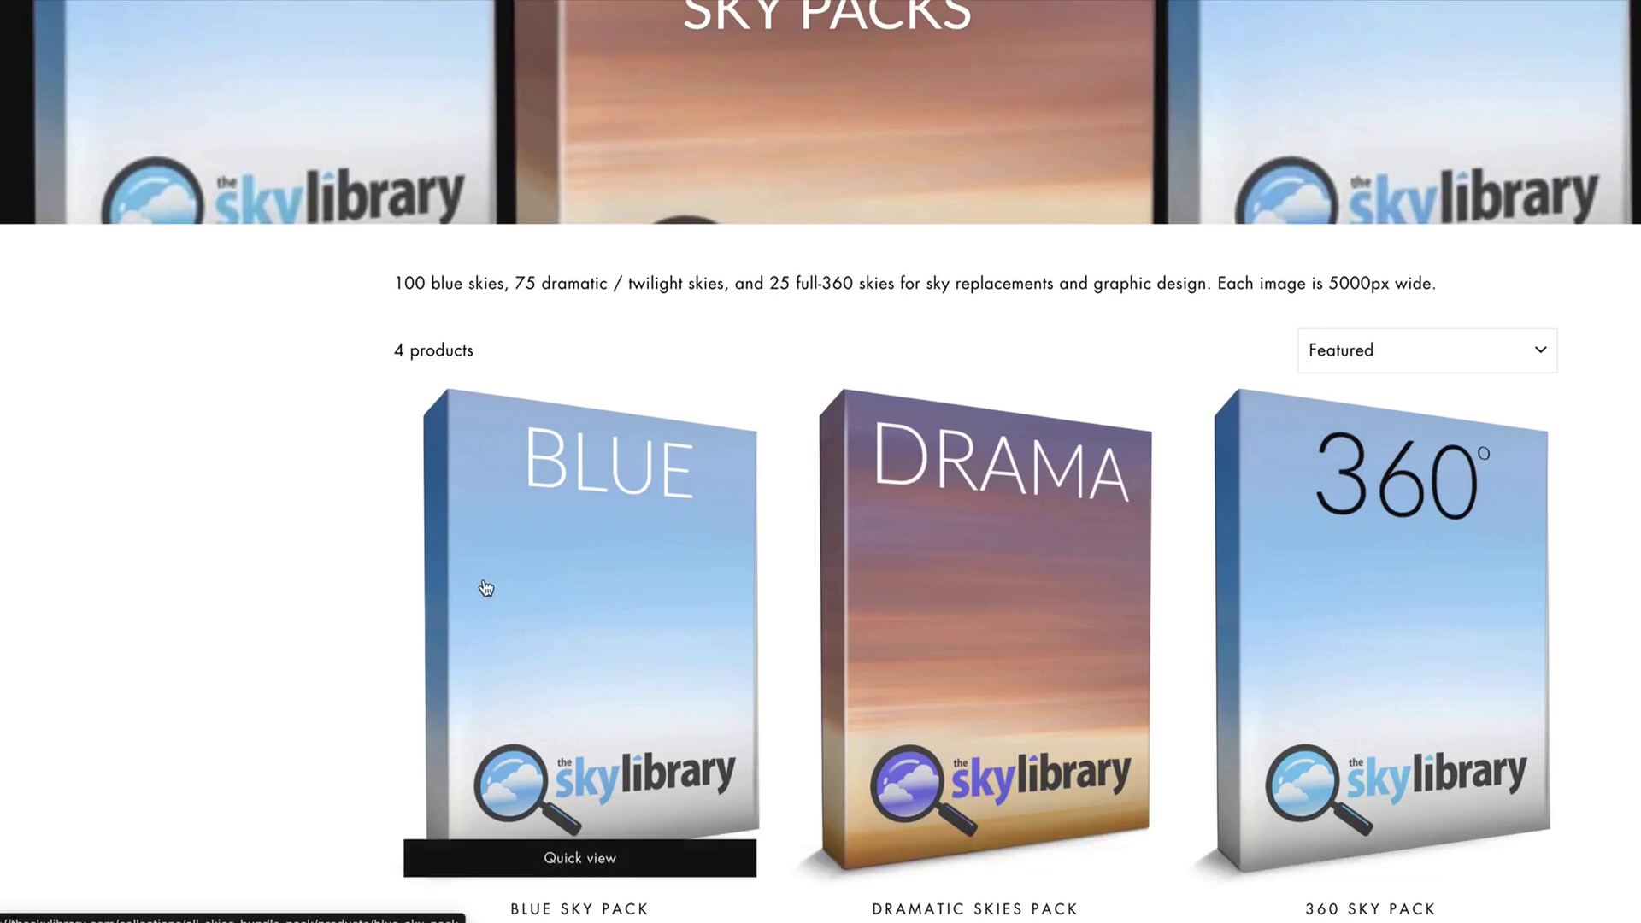
left_click(958, 569)
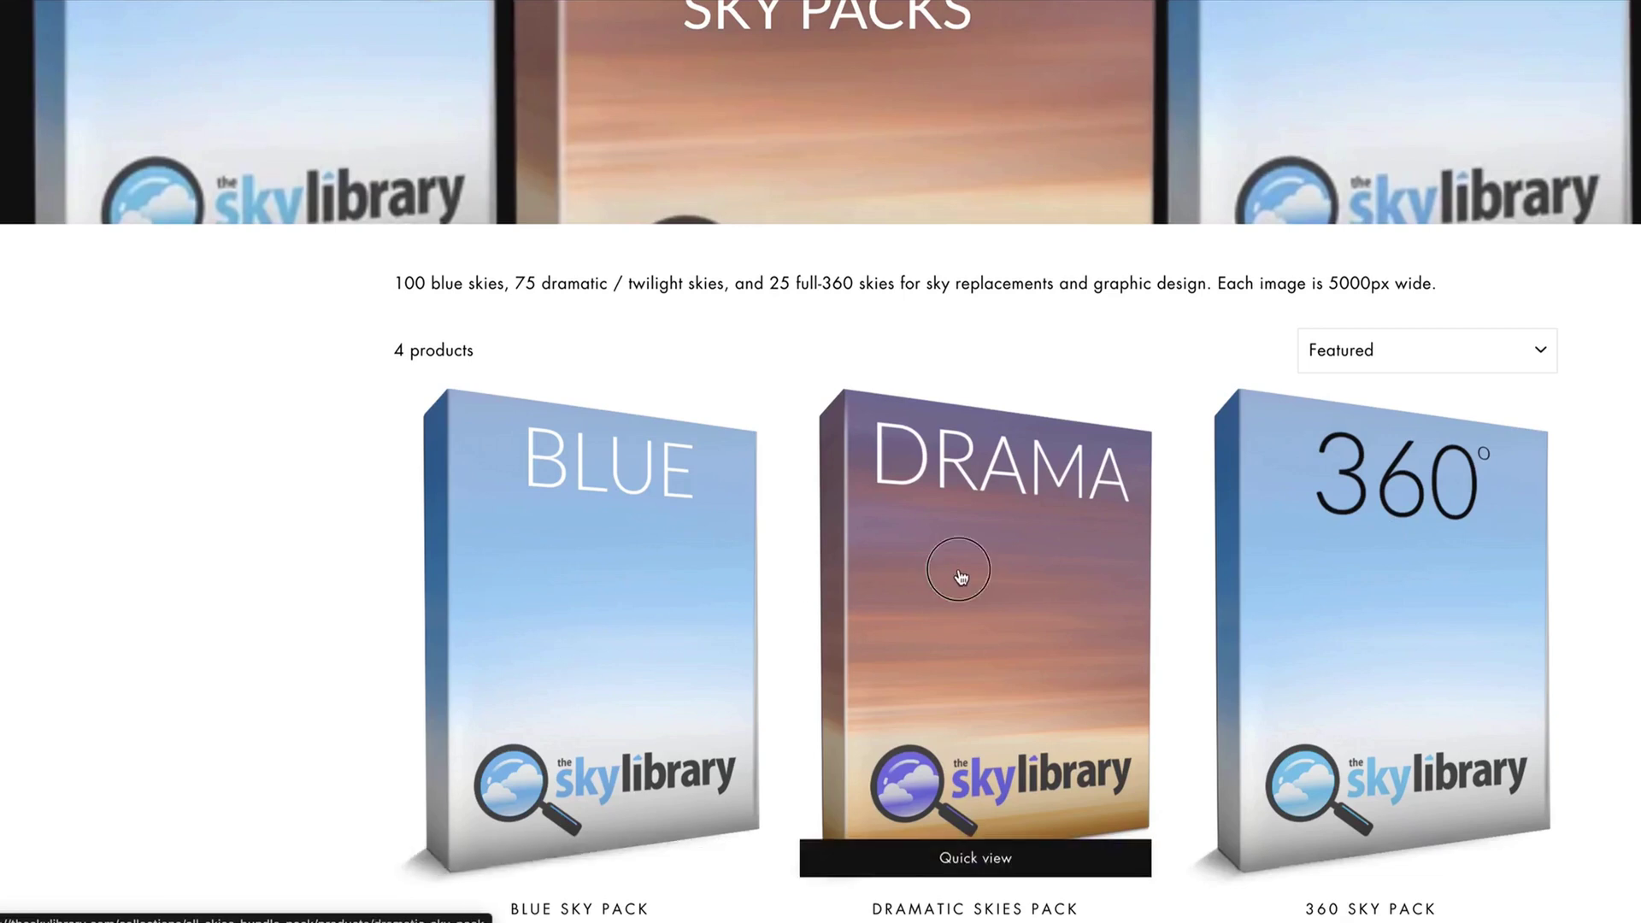
scroll(579, 509, "down", 3)
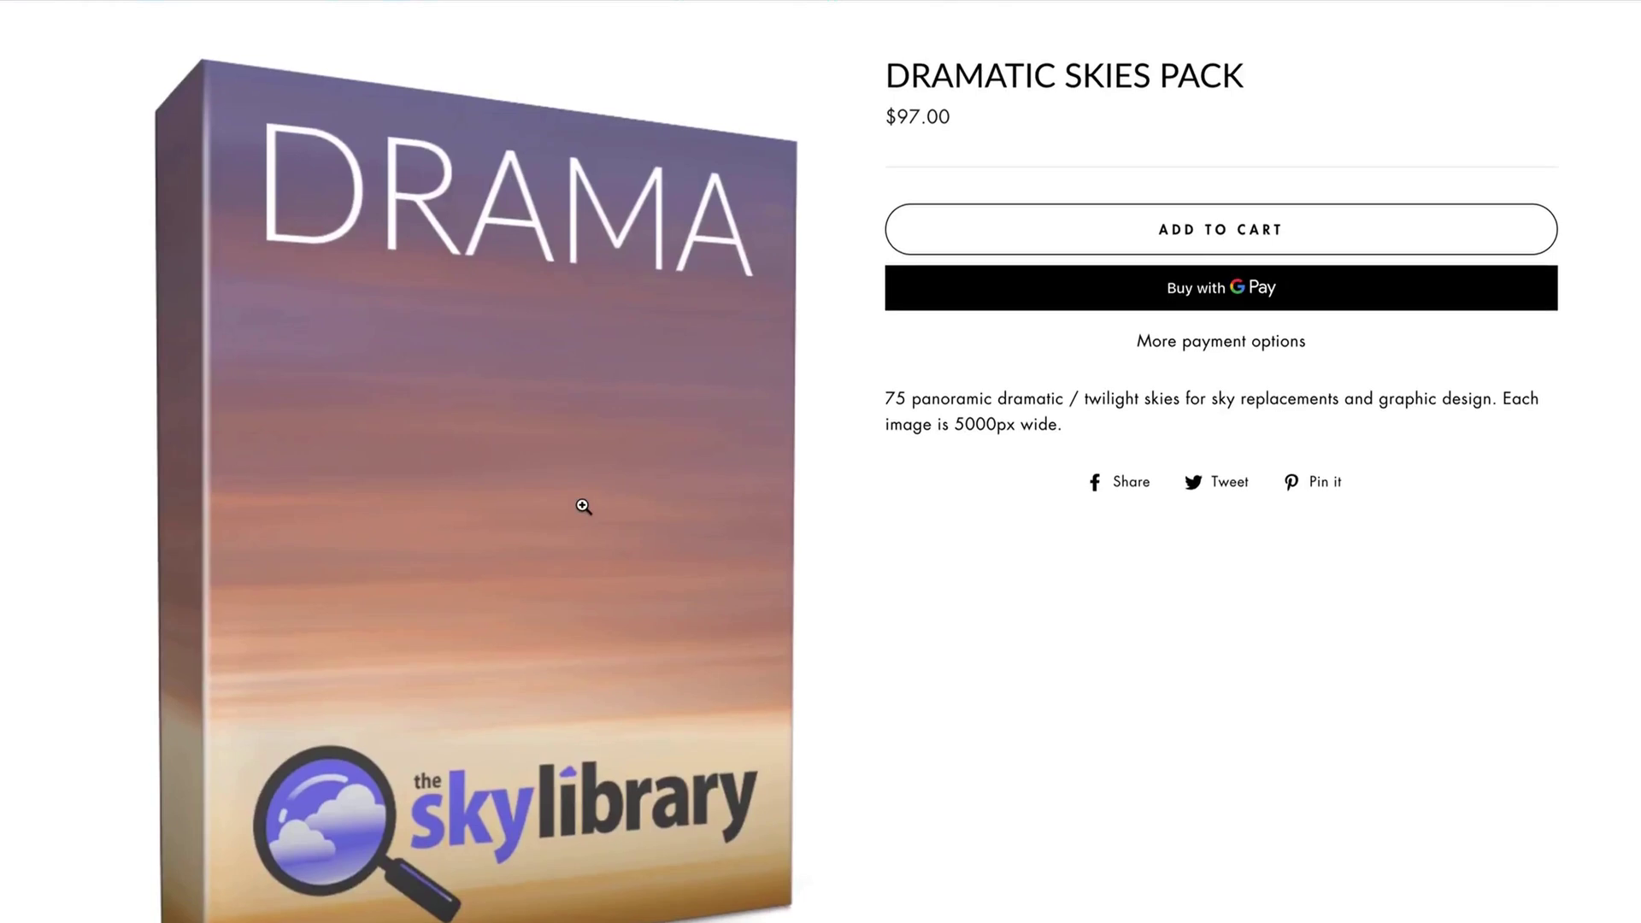
mouse_move(567, 897)
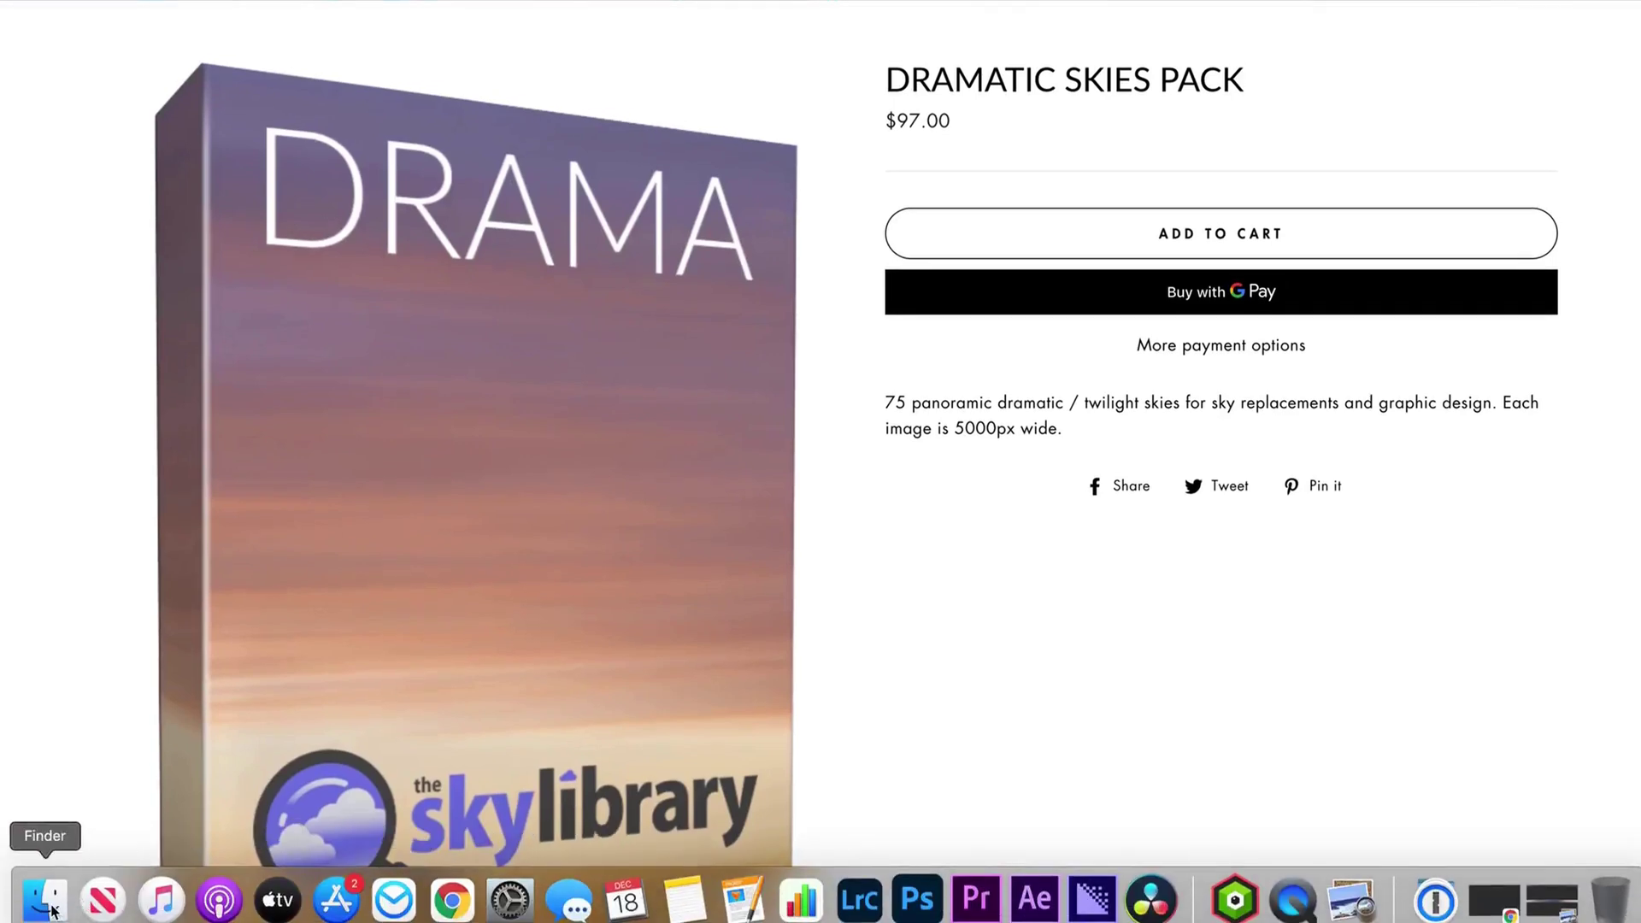